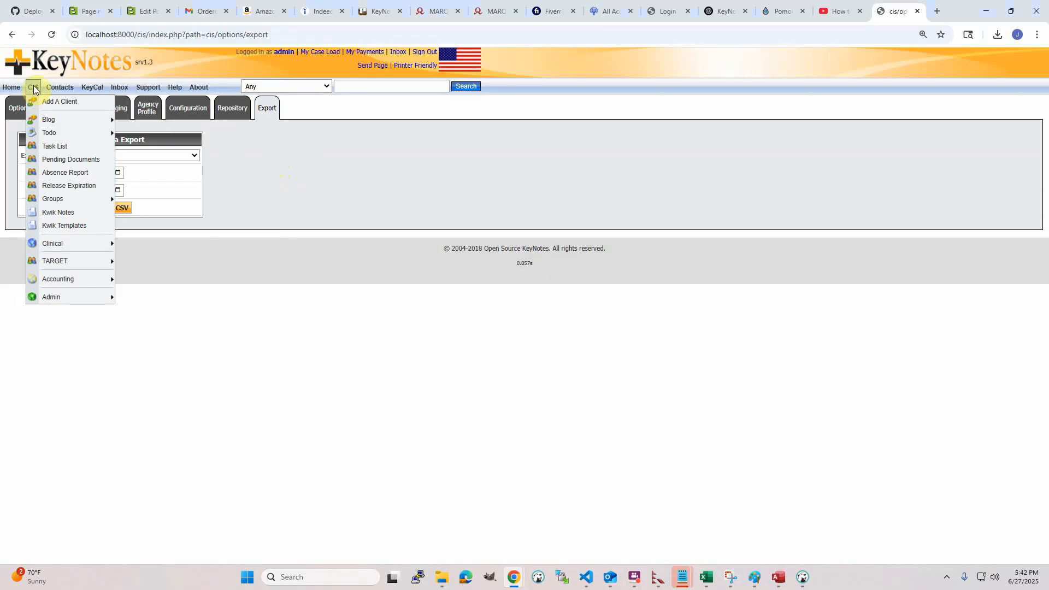
- Go to the CIS administration area's data export page and choose TX Activity as the export type
{"action": "mouse_move", "coordinate": [72, 296]}
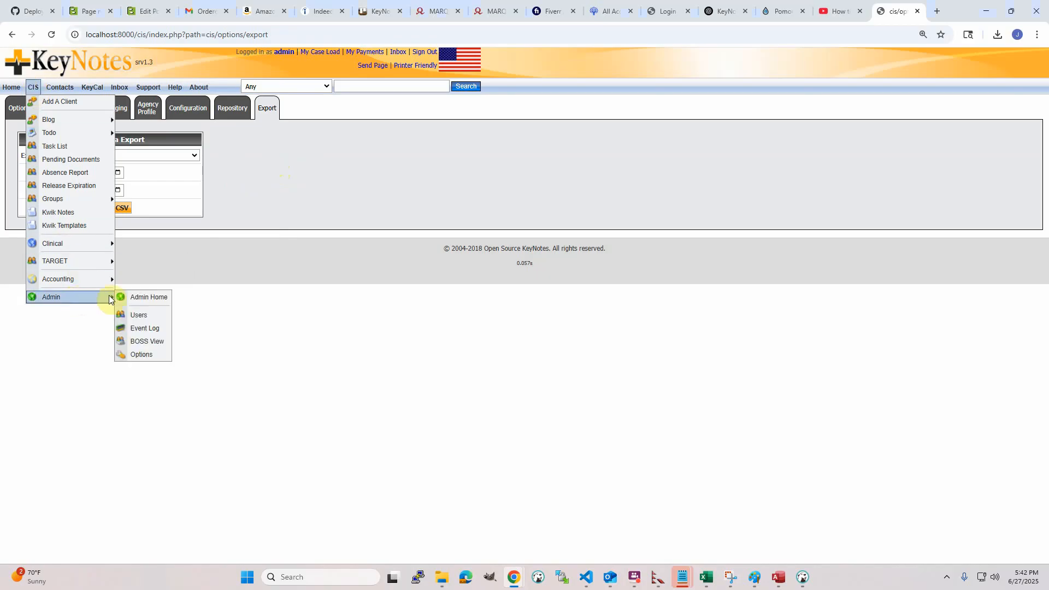
{"action": "left_click", "coordinate": [155, 299]}
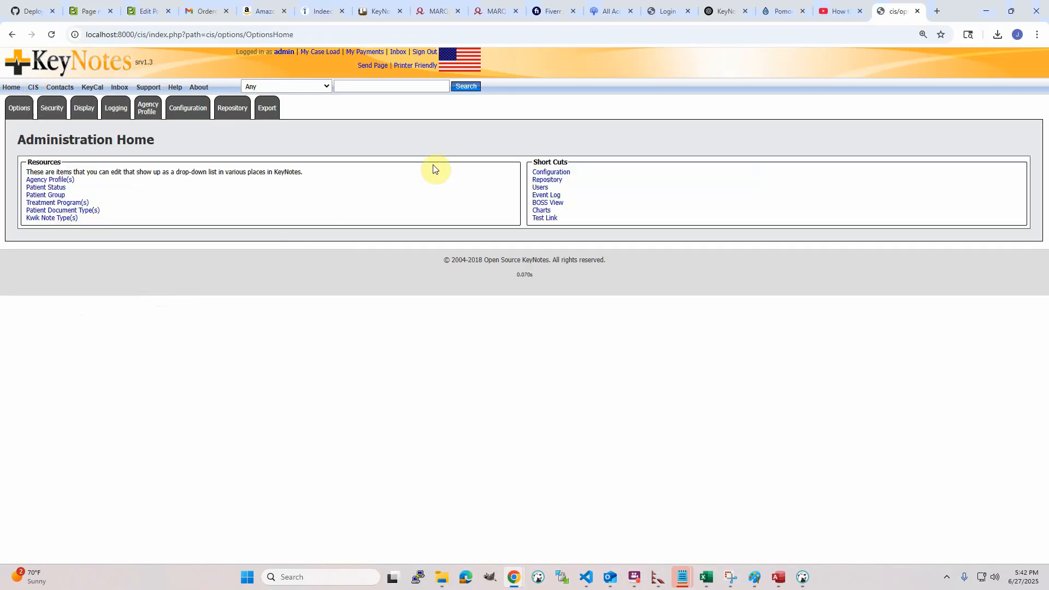
{"action": "left_click", "coordinate": [275, 112]}
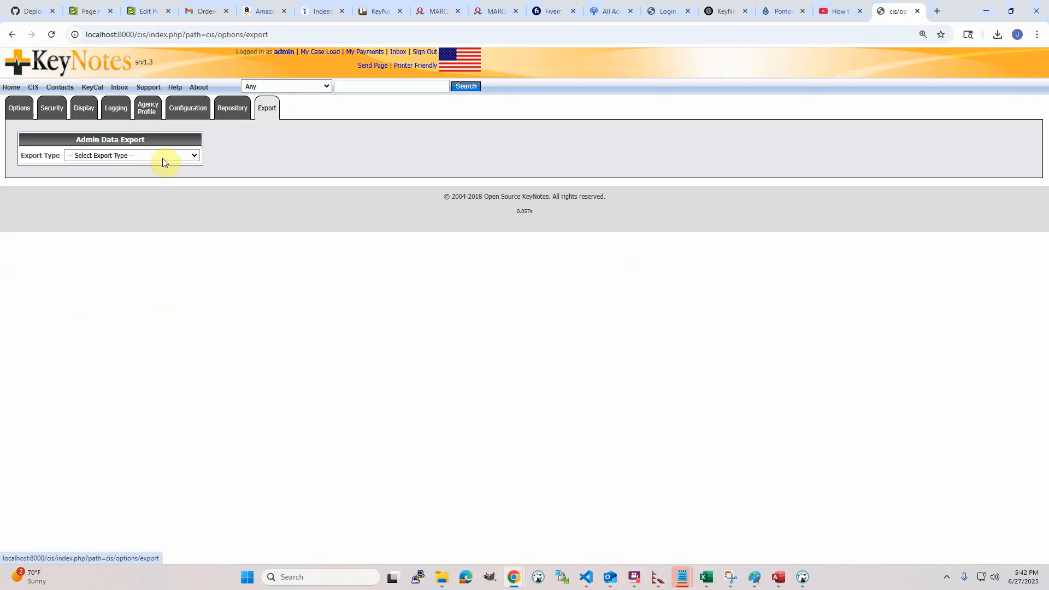
{"action": "left_click", "coordinate": [162, 158]}
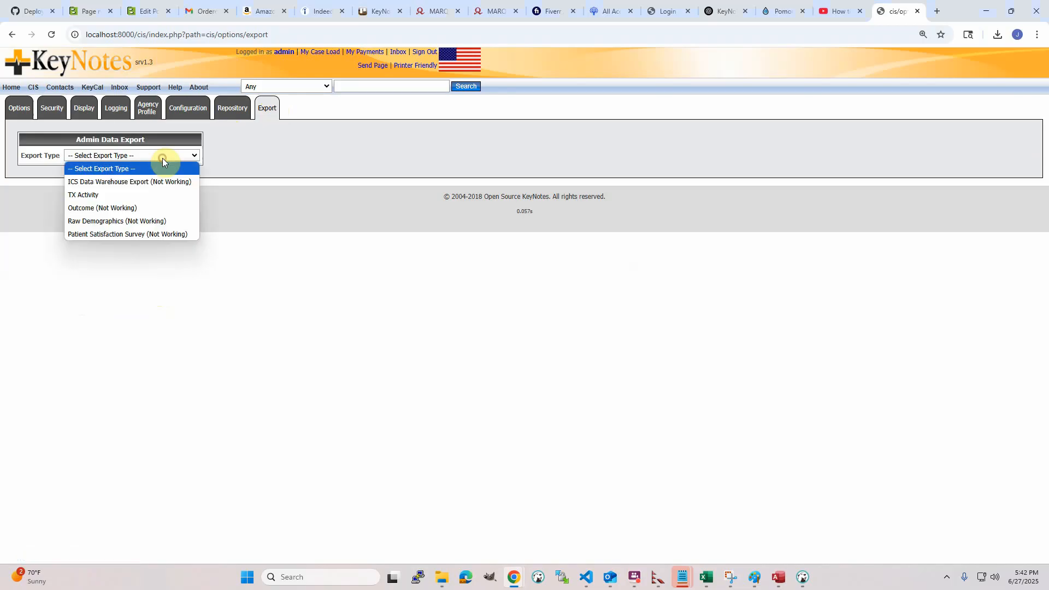
{"action": "left_click", "coordinate": [127, 198]}
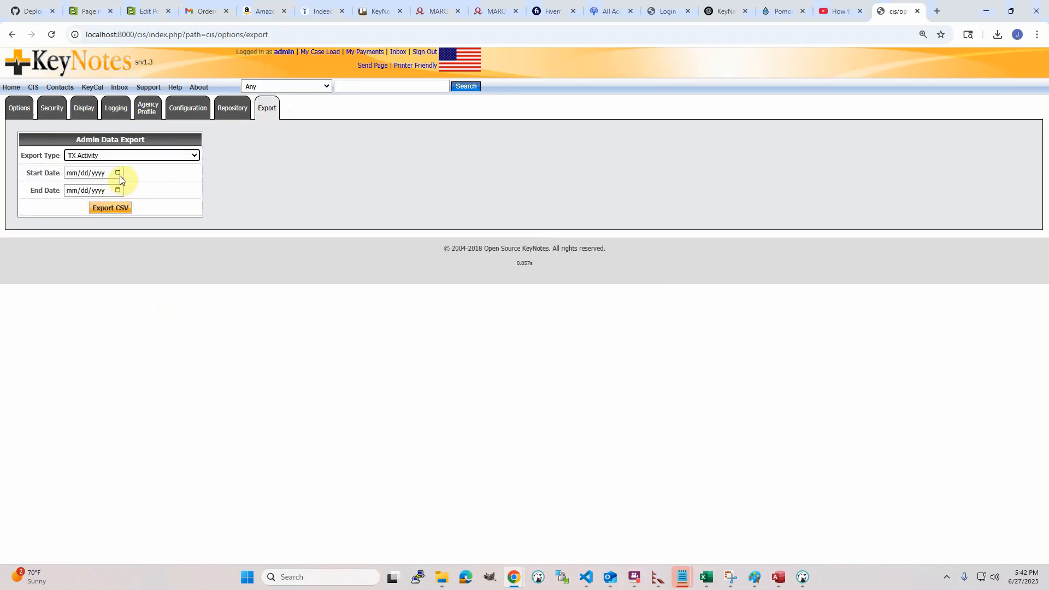
- Set the export's start date to 01/01/2024
{"action": "left_click", "coordinate": [117, 174]}
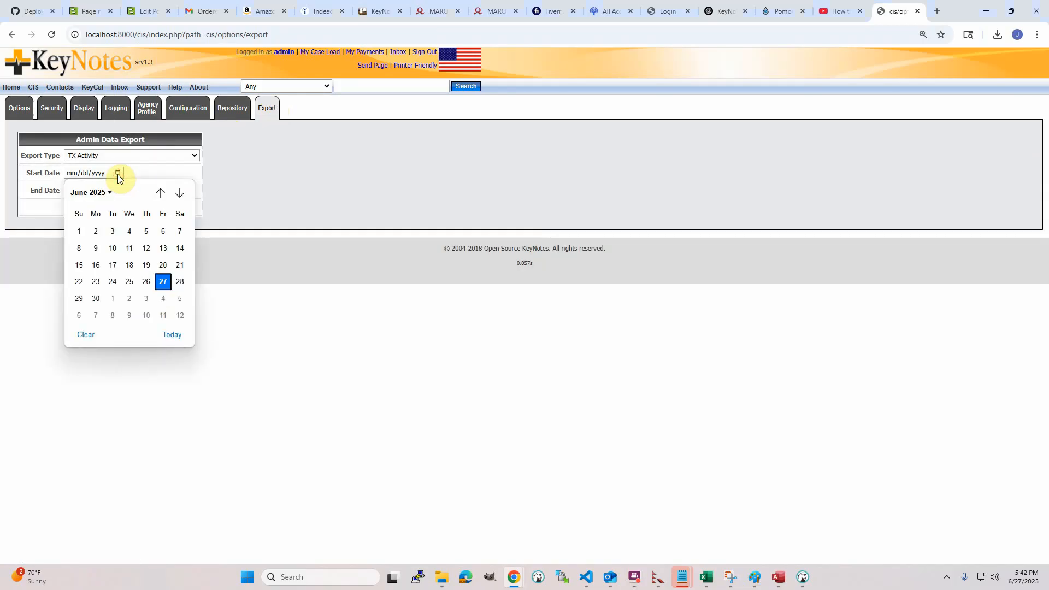
{"action": "left_click", "coordinate": [158, 200]}
{"action": "left_click", "coordinate": [158, 200]}
{"action": "left_click", "coordinate": [158, 200]}
{"action": "left_click", "coordinate": [158, 200]}
{"action": "left_click", "coordinate": [158, 200]}
{"action": "left_click", "coordinate": [158, 200]}
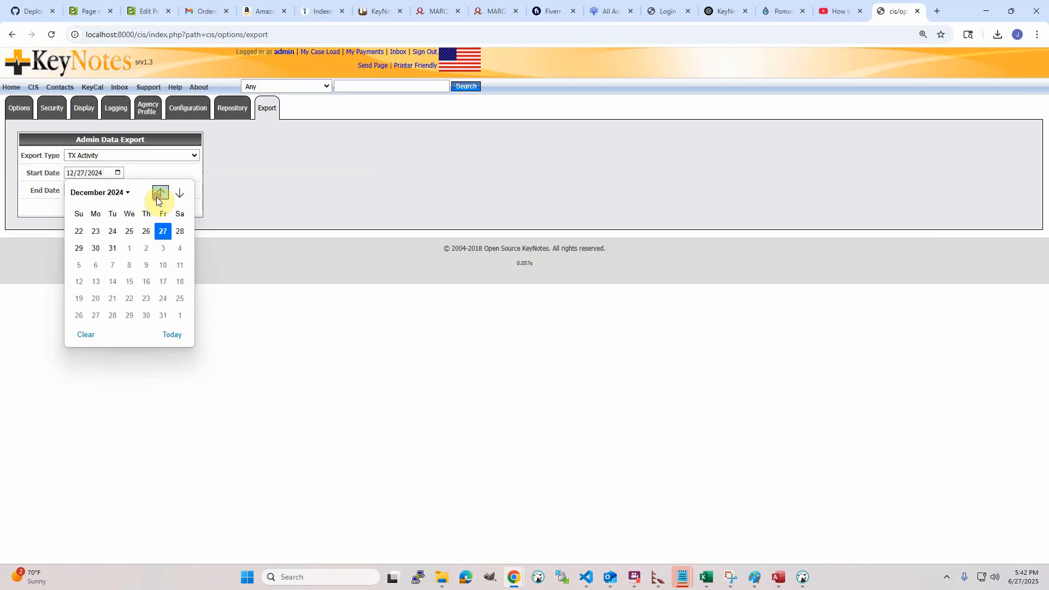
{"action": "left_click", "coordinate": [158, 200]}
{"action": "left_click", "coordinate": [158, 200]}
{"action": "left_click", "coordinate": [158, 199]}
{"action": "left_click", "coordinate": [158, 200]}
{"action": "left_click", "coordinate": [158, 200]}
{"action": "left_click", "coordinate": [158, 200]}
{"action": "left_click", "coordinate": [157, 200]}
{"action": "left_click", "coordinate": [157, 200]}
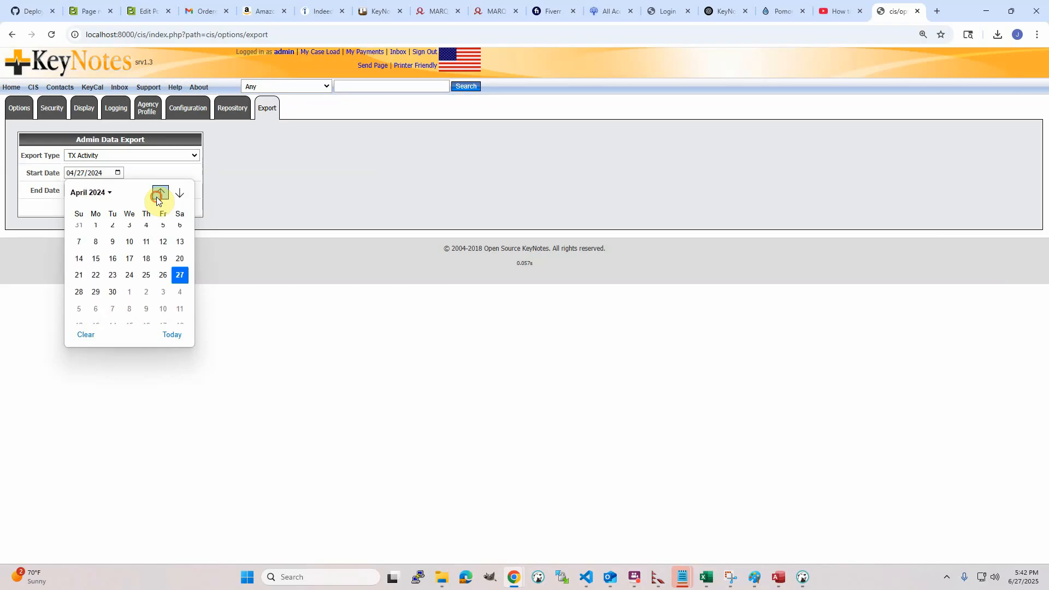
{"action": "left_click", "coordinate": [158, 200]}
{"action": "left_click", "coordinate": [158, 200]}
{"action": "left_click", "coordinate": [158, 200]}
{"action": "left_click", "coordinate": [157, 200]}
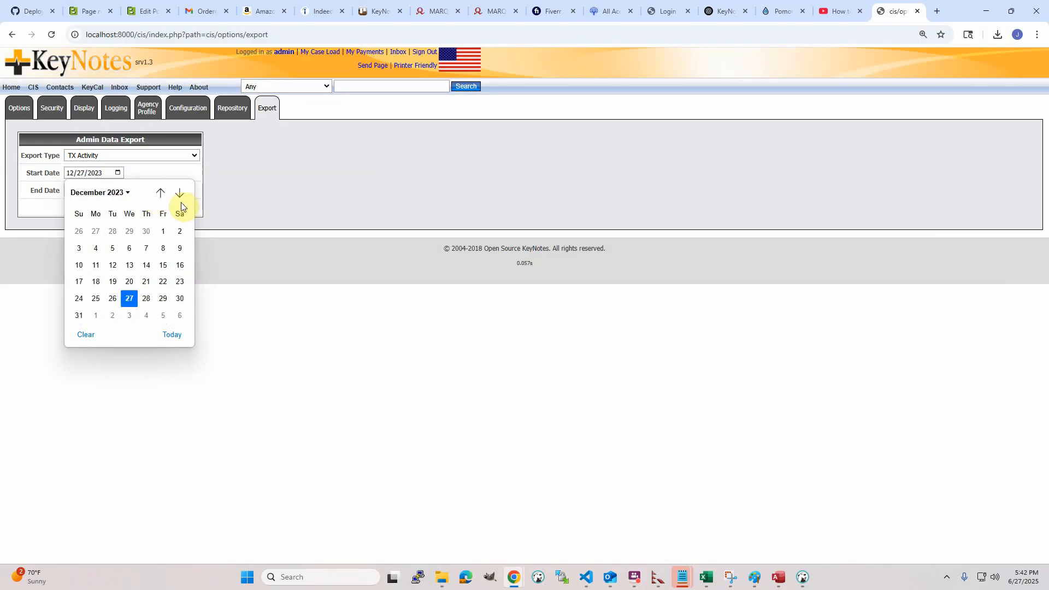
{"action": "left_click", "coordinate": [180, 195]}
{"action": "left_click", "coordinate": [96, 231]}
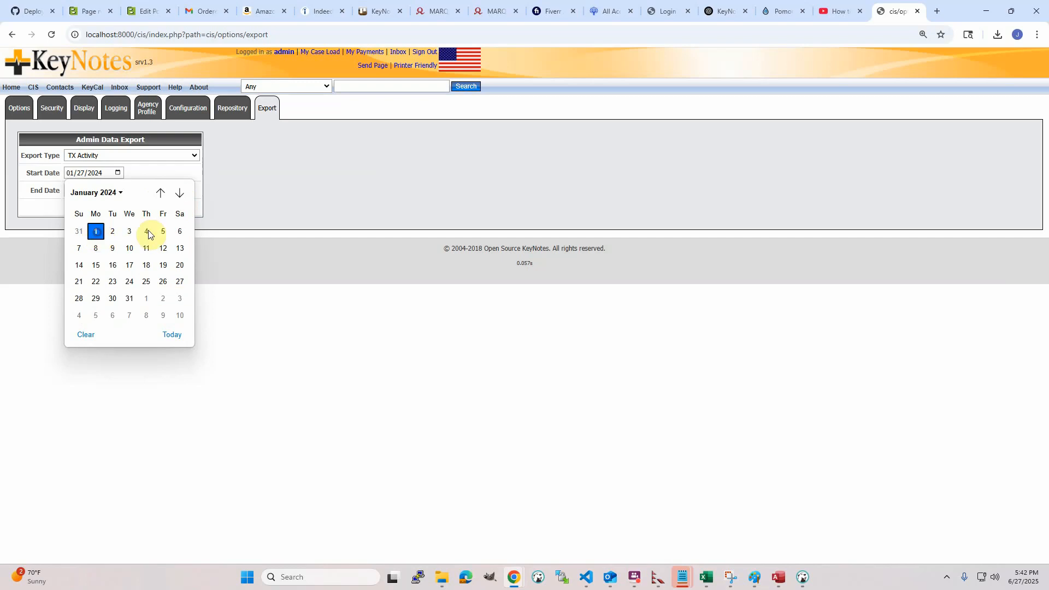
- Set the export's end date to 03/31/2024 and export the TX Activity data as CSV
{"action": "left_click", "coordinate": [118, 190]}
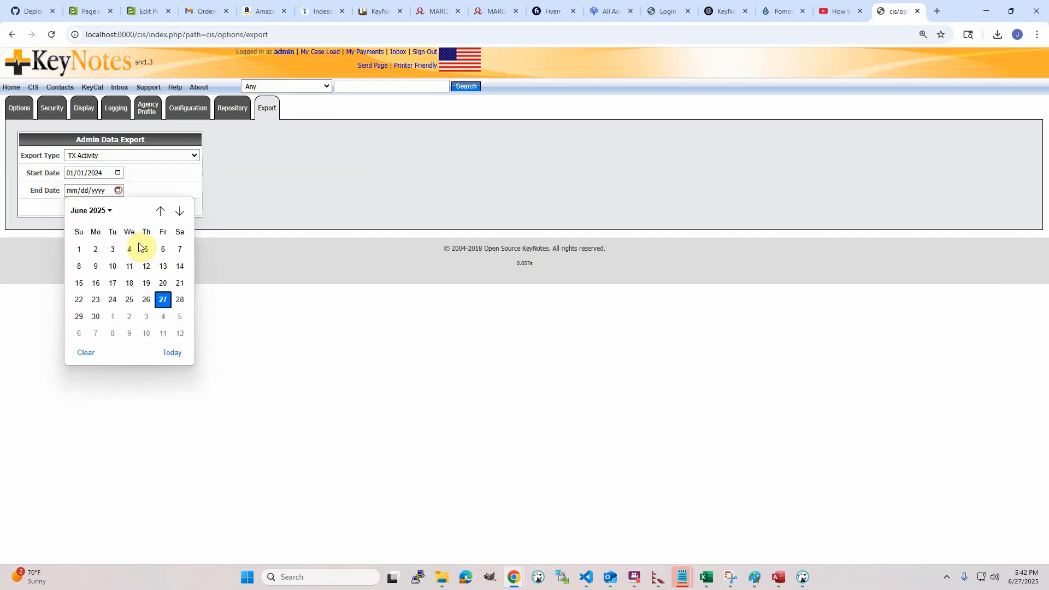
{"action": "left_click", "coordinate": [160, 211]}
{"action": "left_click", "coordinate": [160, 210]}
{"action": "left_click", "coordinate": [160, 210]}
{"action": "left_click", "coordinate": [160, 211]}
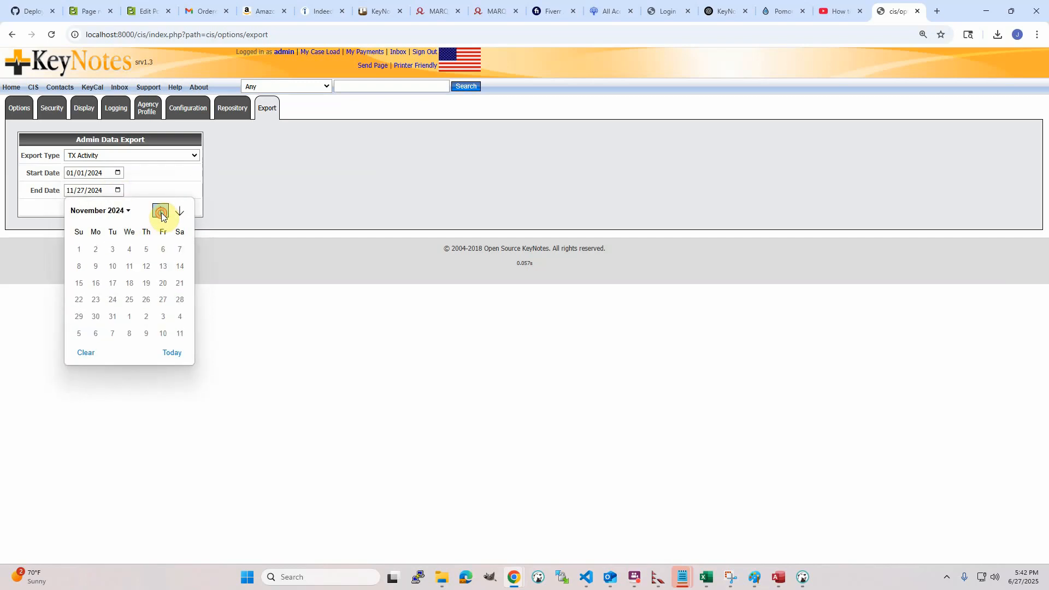
{"action": "left_click", "coordinate": [160, 211]}
{"action": "left_click", "coordinate": [160, 211]}
{"action": "left_click", "coordinate": [160, 211]}
{"action": "left_click", "coordinate": [161, 211]}
{"action": "left_click", "coordinate": [160, 210]}
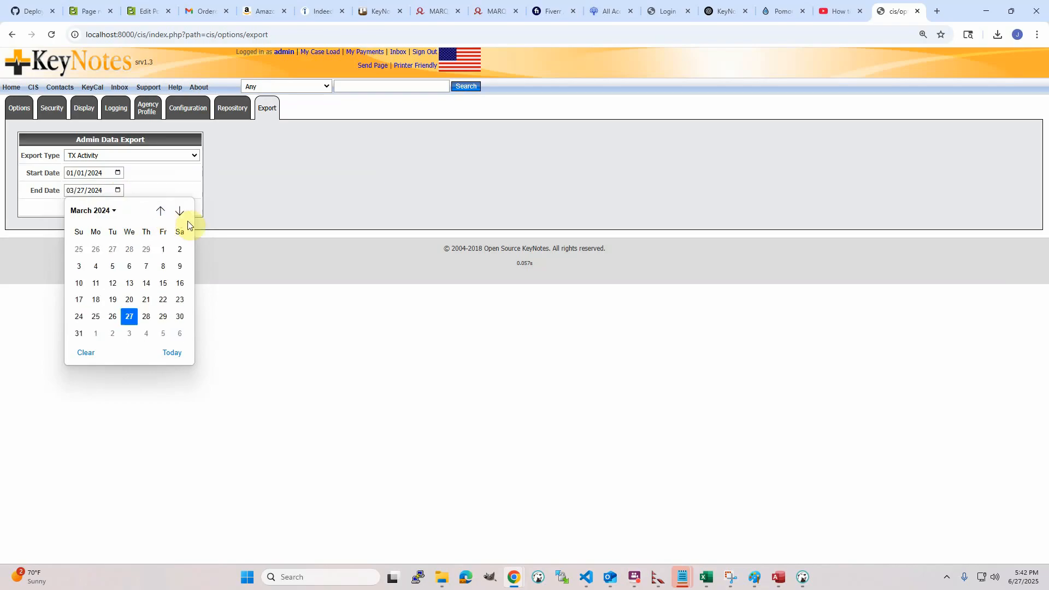
{"action": "left_click", "coordinate": [78, 333]}
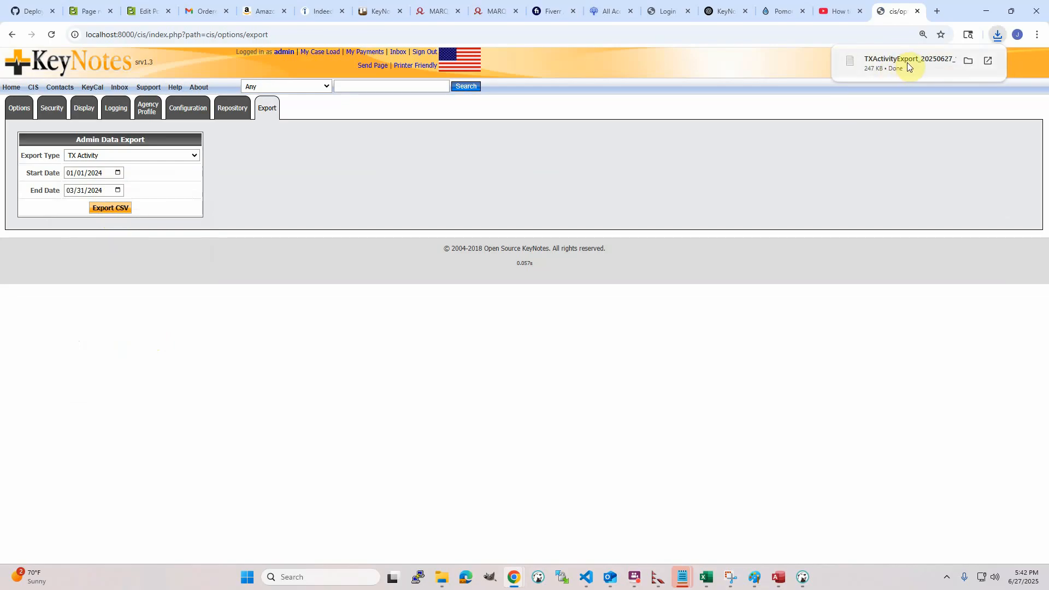
- Show the downloaded TX Activity export in its Downloads folder and reposition the folder window
{"action": "left_click", "coordinate": [967, 60]}
{"action": "left_click_drag", "start_coordinate": [876, 129], "coordinate": [461, 109]}
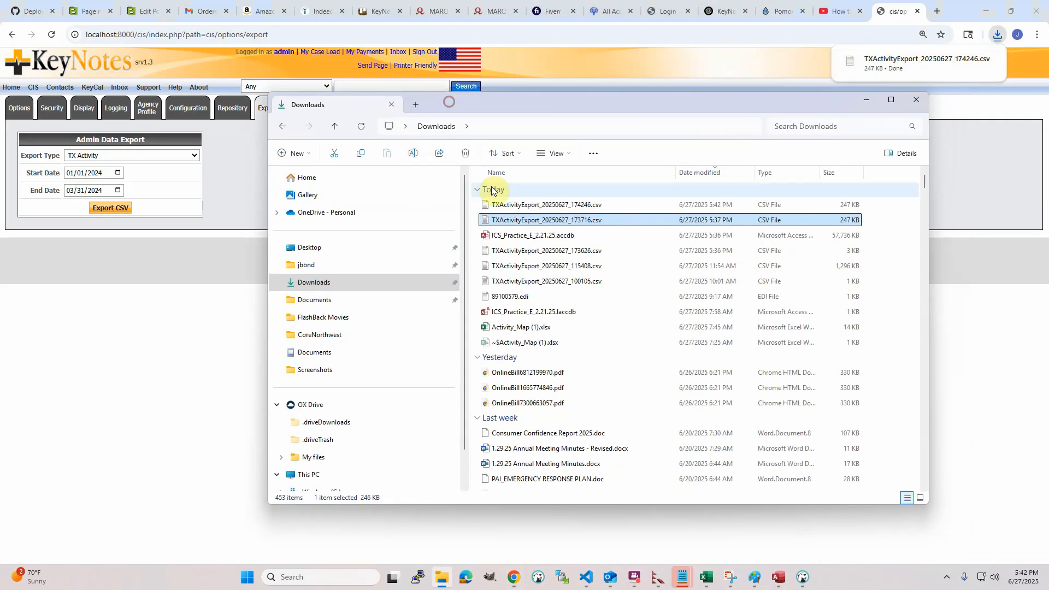
{"action": "left_click", "coordinate": [593, 227]}
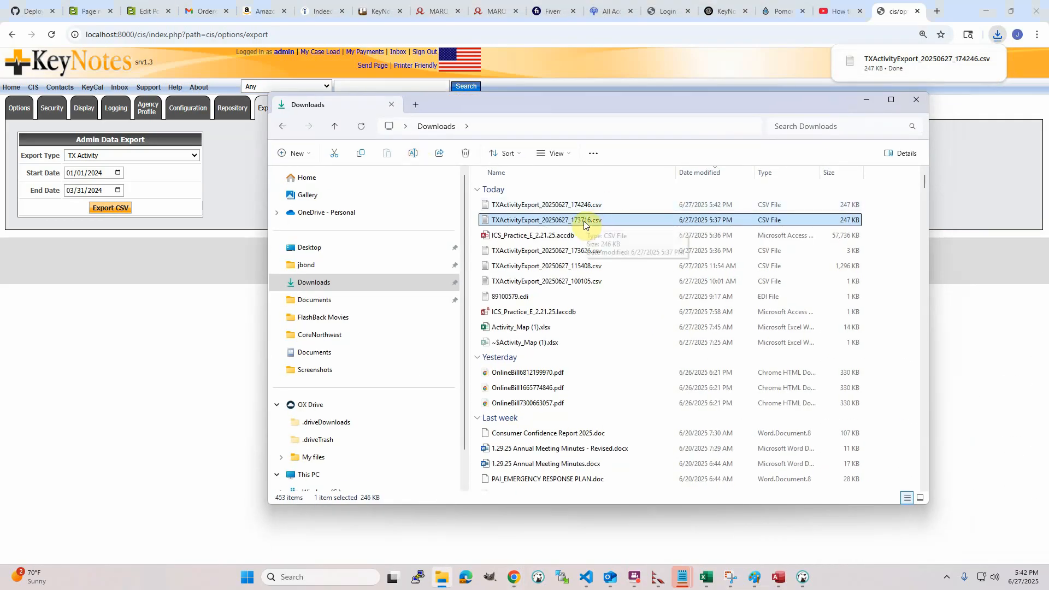
- Switch to Access and select the KeyNotes_Activity_Import_CSV entry among the saved imports
{"action": "left_click", "coordinate": [780, 580]}
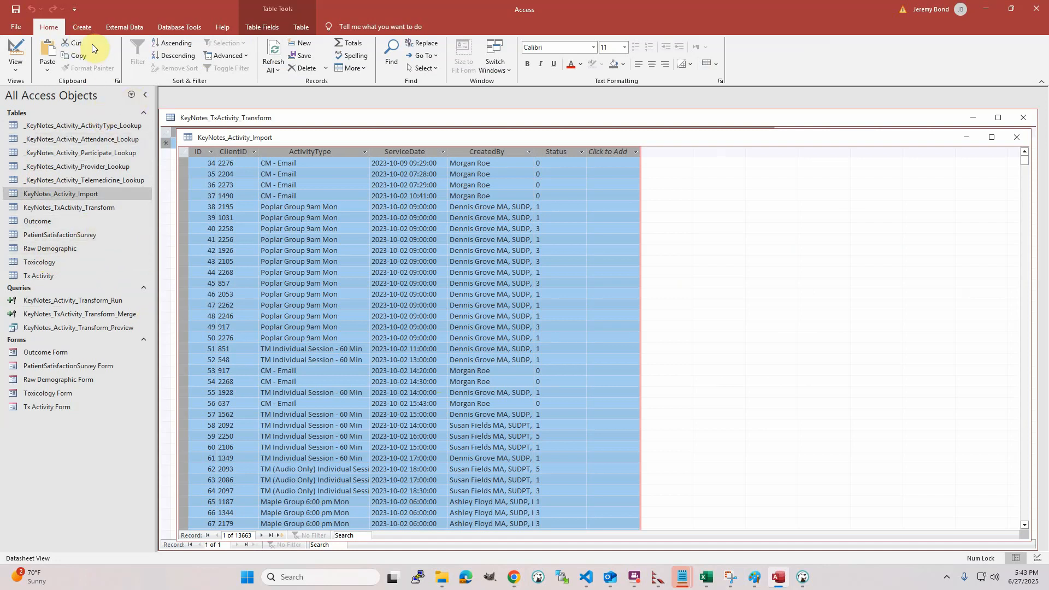
{"action": "left_click", "coordinate": [117, 28]}
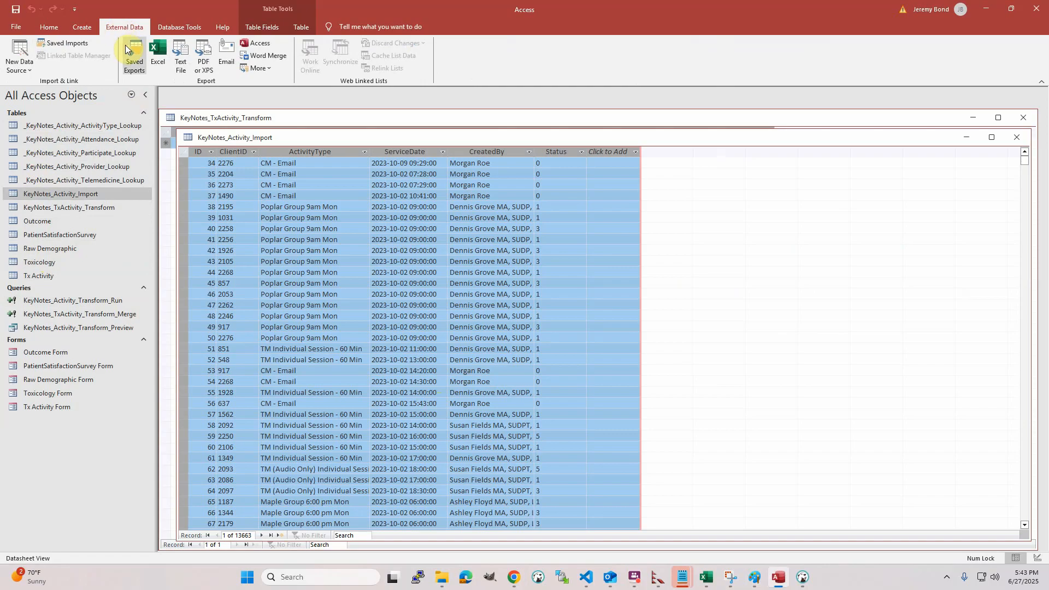
{"action": "left_click", "coordinate": [63, 44]}
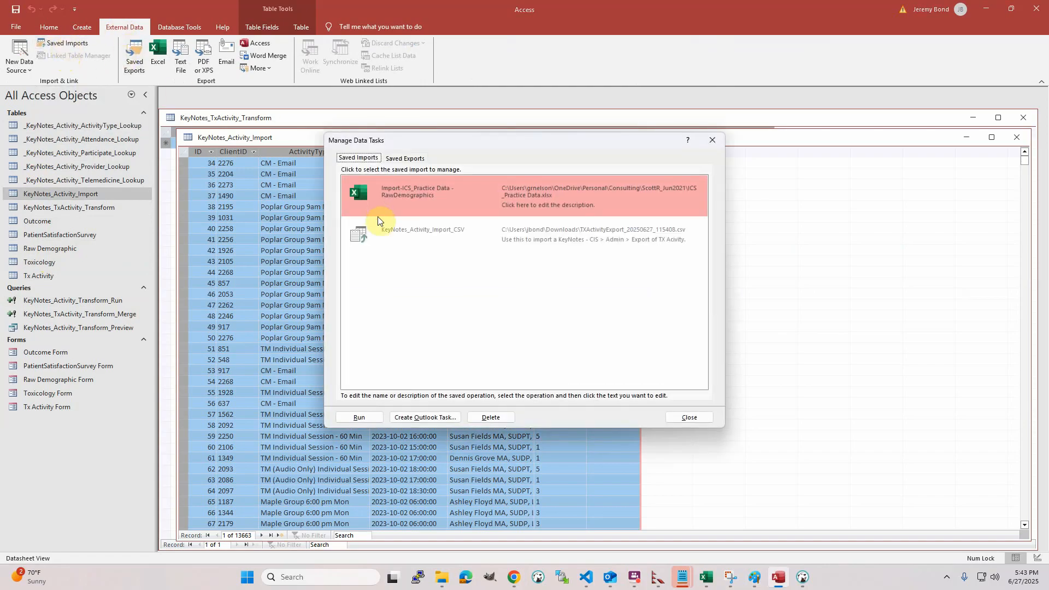
{"action": "left_click", "coordinate": [398, 232]}
{"action": "left_click", "coordinate": [424, 232]}
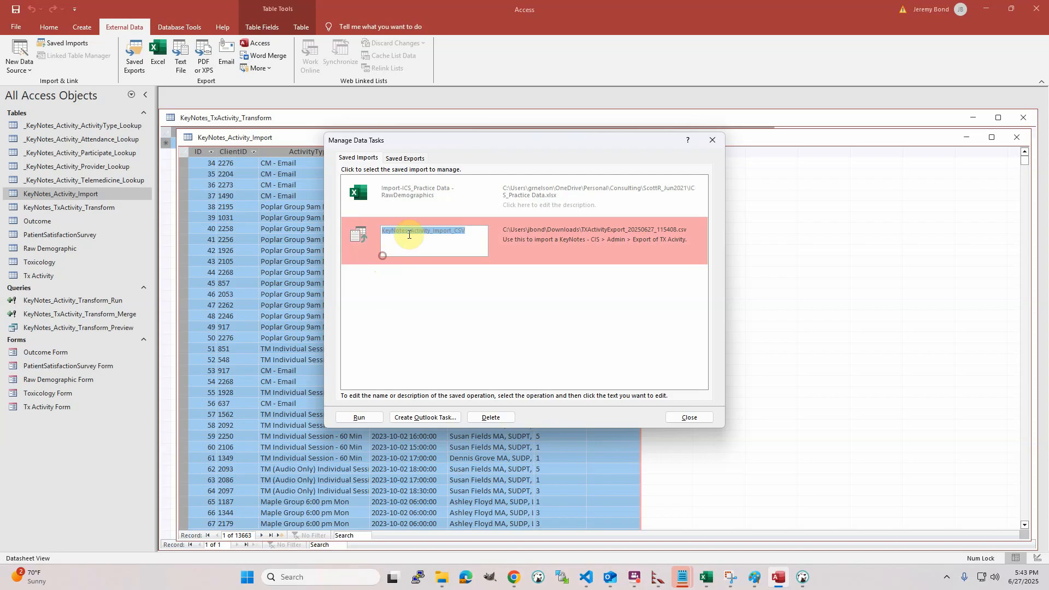
{"action": "left_click", "coordinate": [445, 230]}
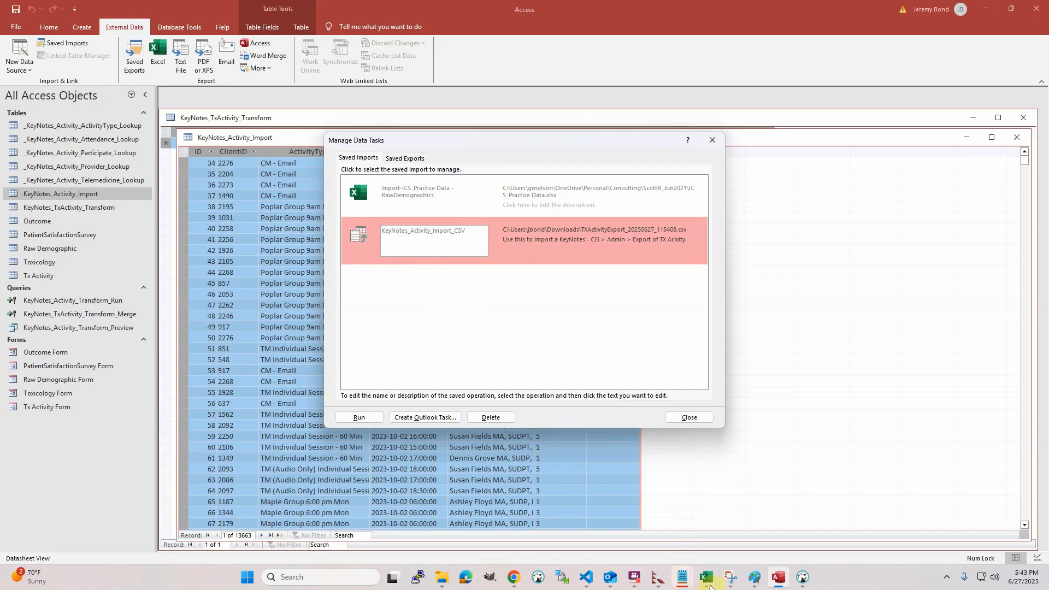
- Switch to File Explorer, copy the path of TXActivityExport_20250627_174246.csv in Downloads, and minimize the folder window
{"action": "left_click", "coordinate": [445, 578]}
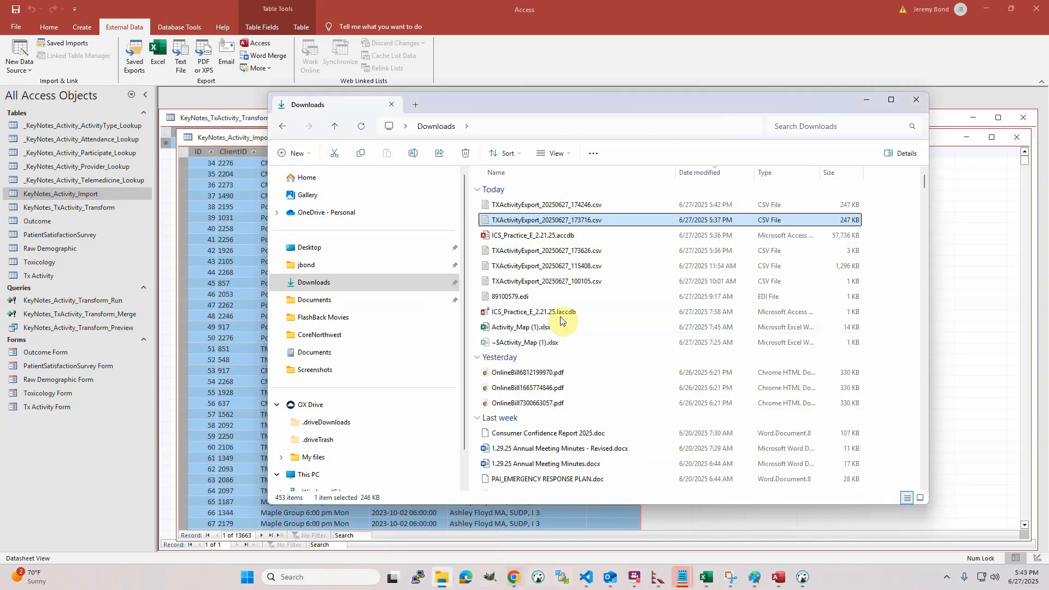
{"action": "left_click", "coordinate": [716, 206]}
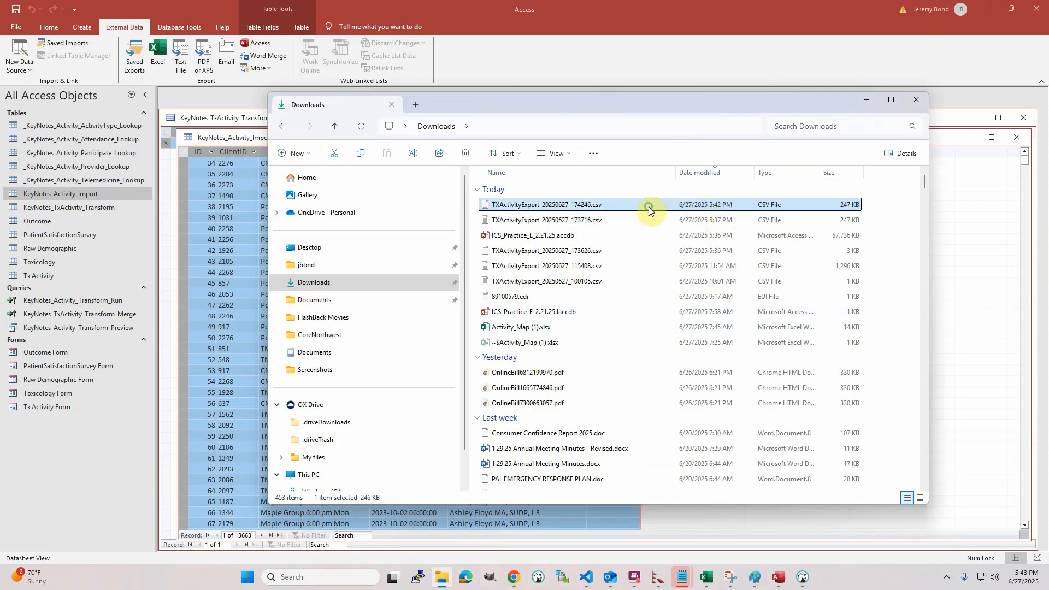
{"action": "right_click", "coordinate": [648, 207]}
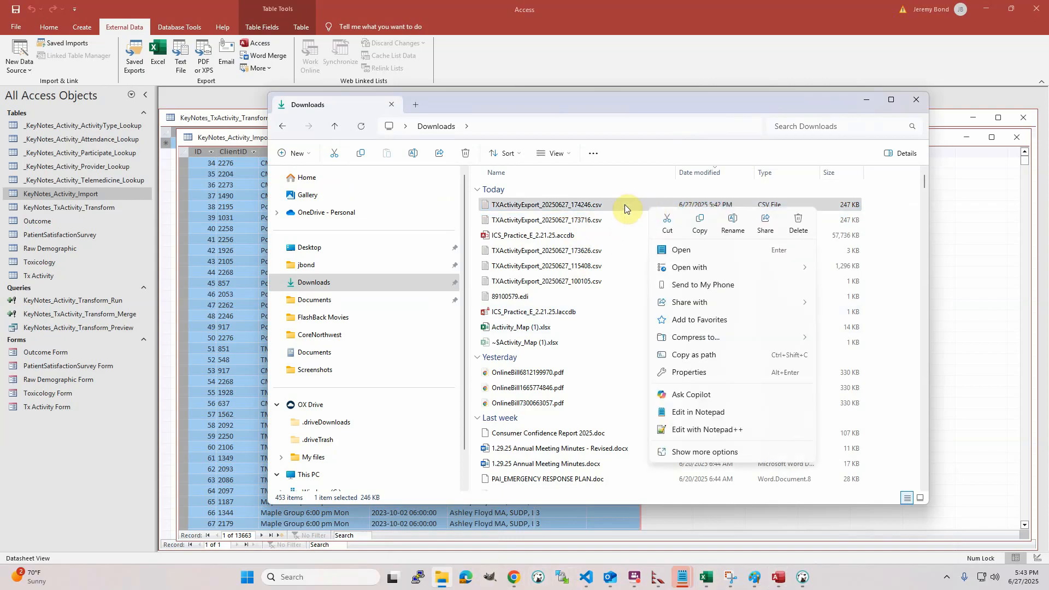
{"action": "left_click", "coordinate": [700, 356]}
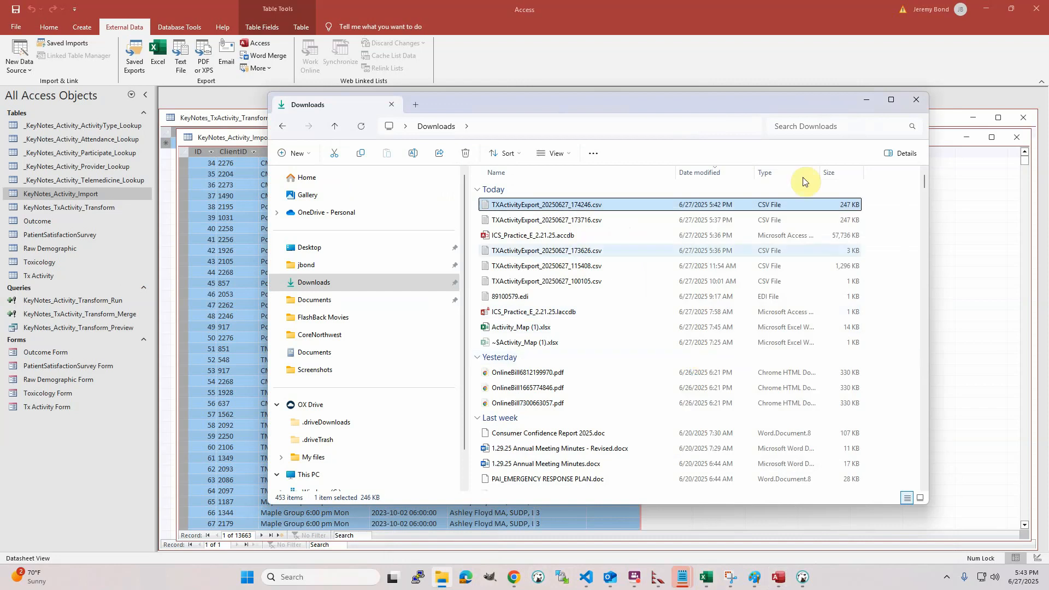
{"action": "left_click", "coordinate": [867, 100]}
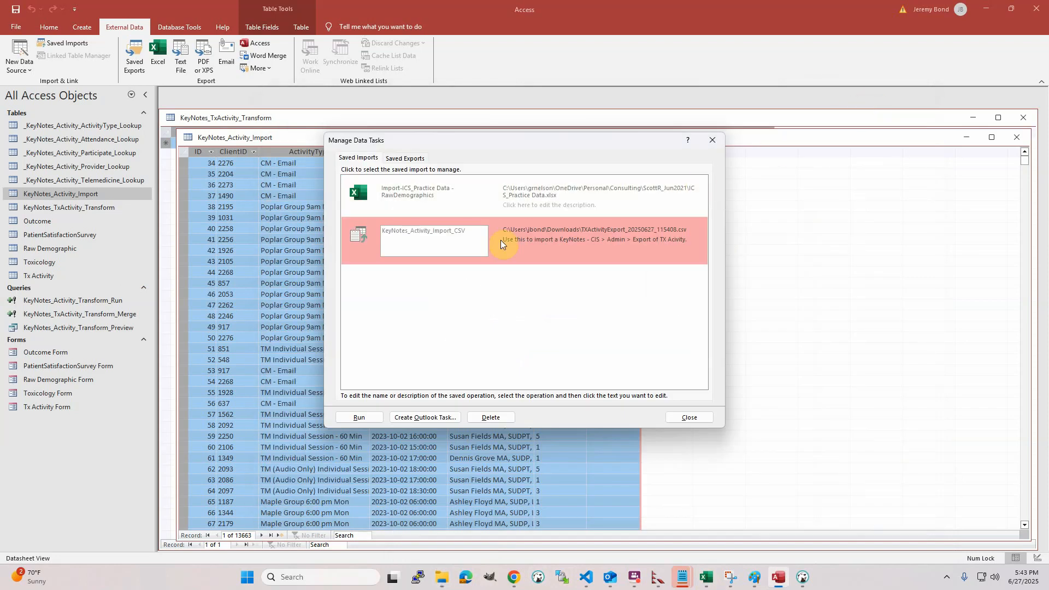
- Point the KeyNotes_Activity_Import_CSV saved import to TXActivityExport_20250627_174246.csv using the copied path without quotation marks, and close the saved imports
{"action": "left_click", "coordinate": [528, 231]}
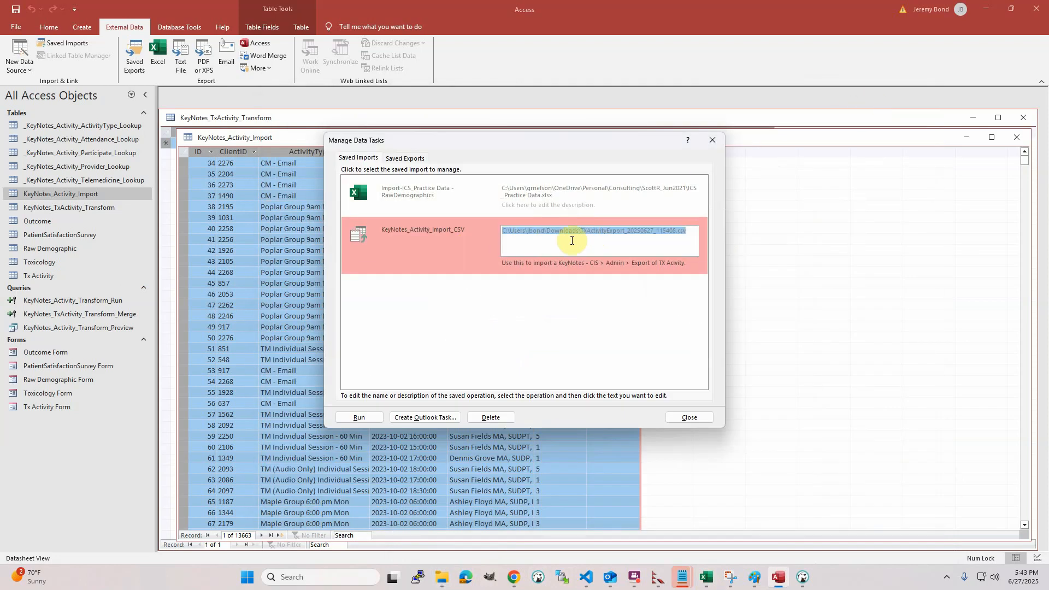
{"action": "key", "text": "ctrl+v"}
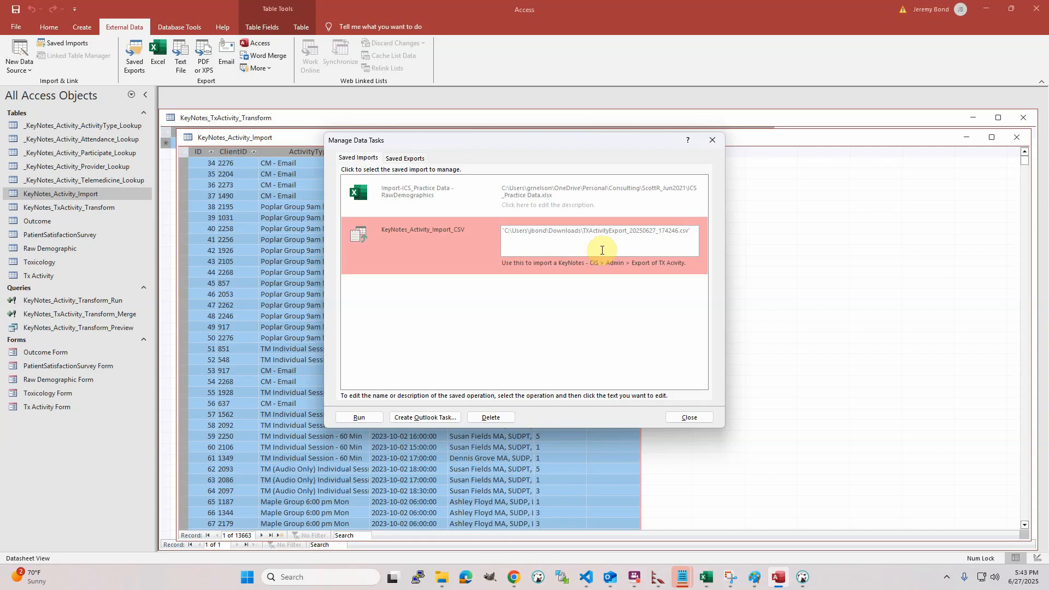
{"action": "key", "text": "BackSpace"}
{"action": "left_click", "coordinate": [506, 233]}
{"action": "key", "text": "BackSpace"}
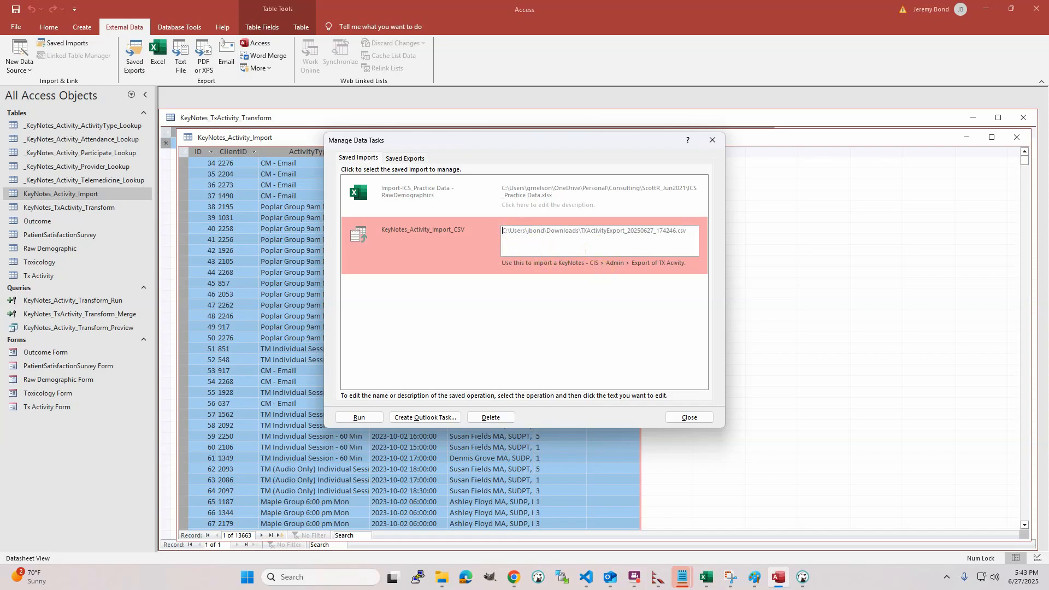
{"action": "left_click", "coordinate": [553, 343]}
{"action": "left_click", "coordinate": [655, 242]}
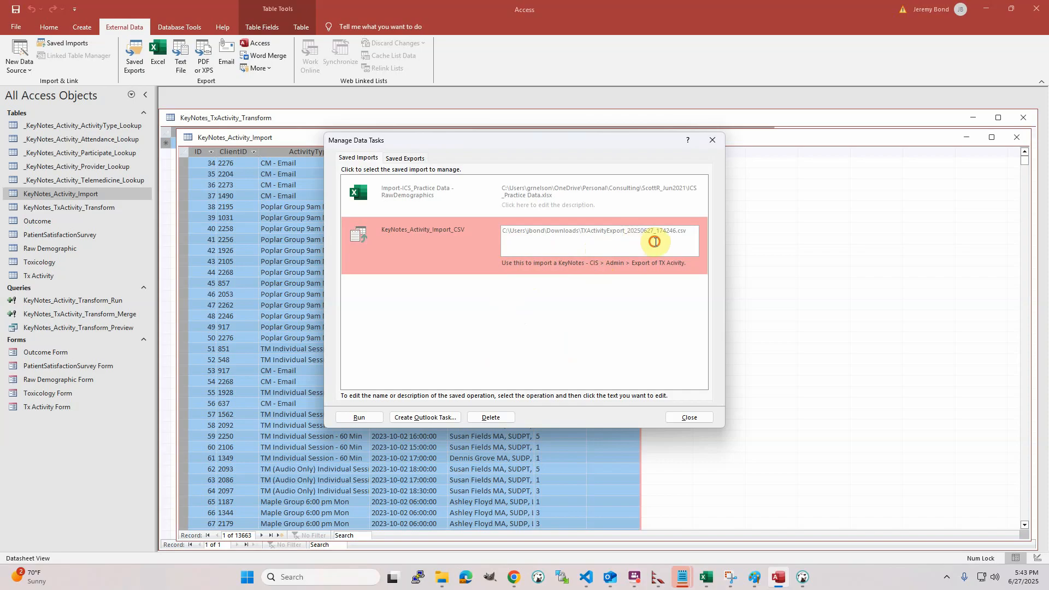
{"action": "left_click", "coordinate": [619, 289]}
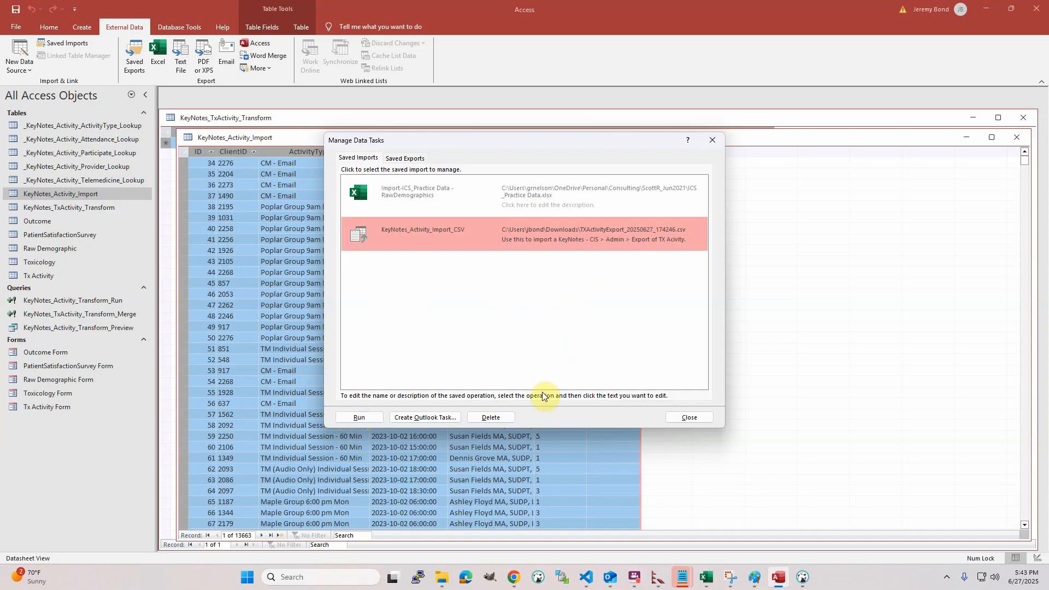
{"action": "left_click", "coordinate": [688, 418]}
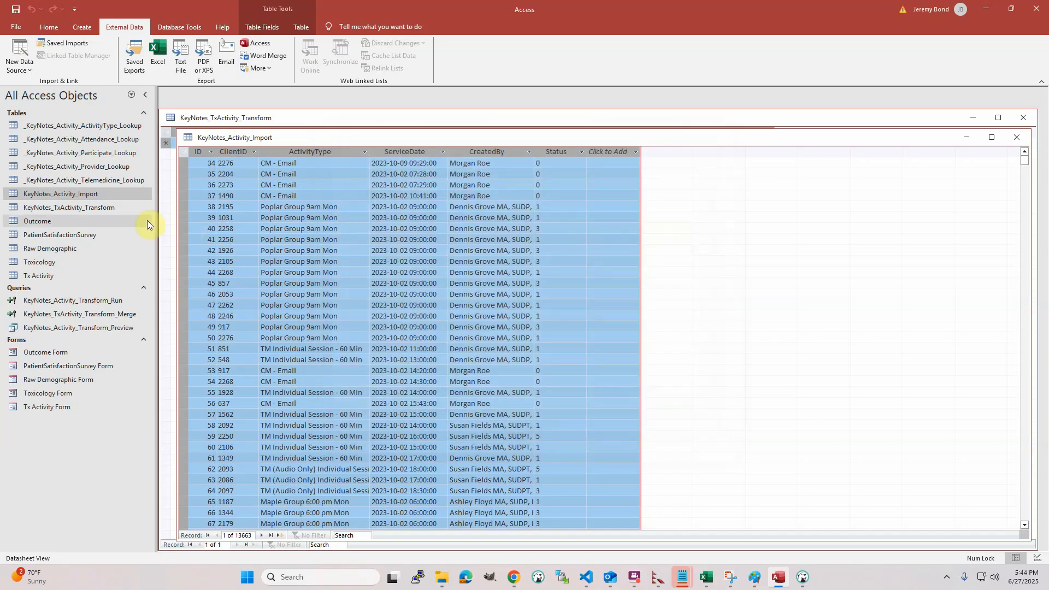
- Delete all existing records from the KeyNotes_Activity_Import table
{"action": "left_click", "coordinate": [113, 196]}
{"action": "left_click", "coordinate": [113, 196]}
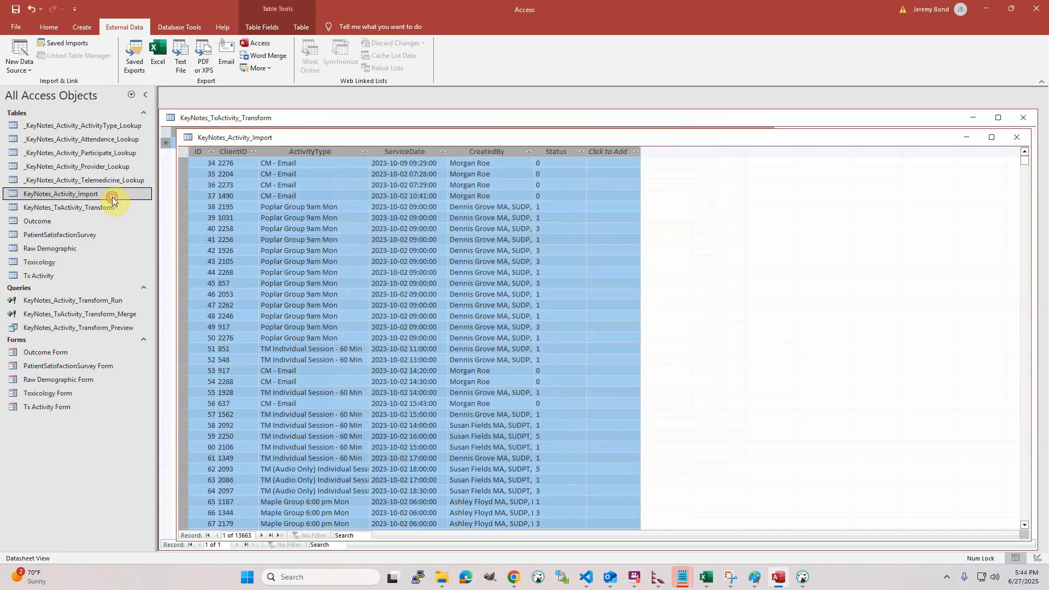
{"action": "left_click", "coordinate": [83, 194]}
{"action": "left_click", "coordinate": [183, 153]}
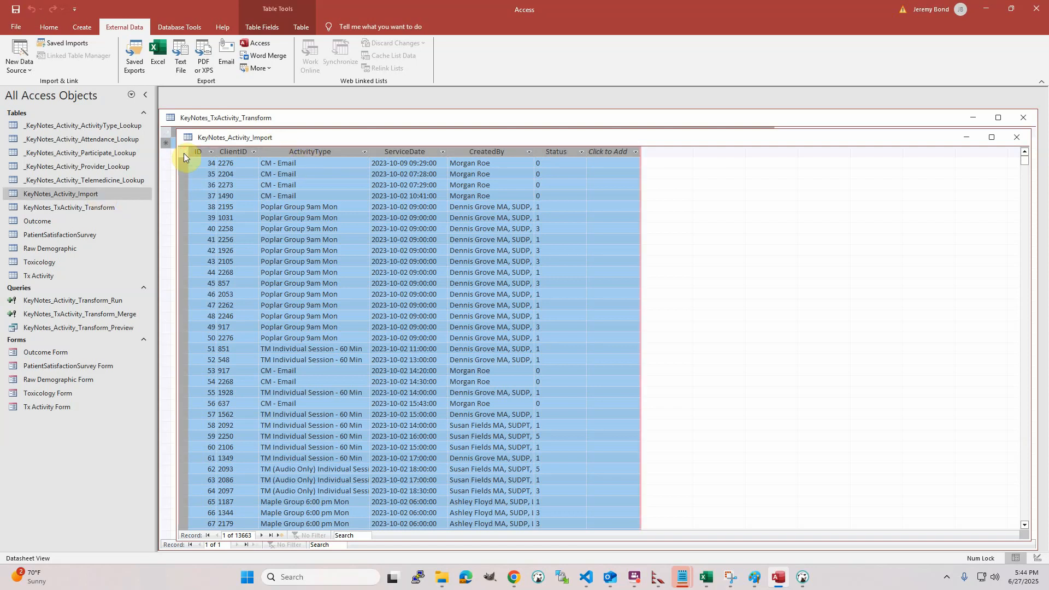
{"action": "key", "text": "Delete"}
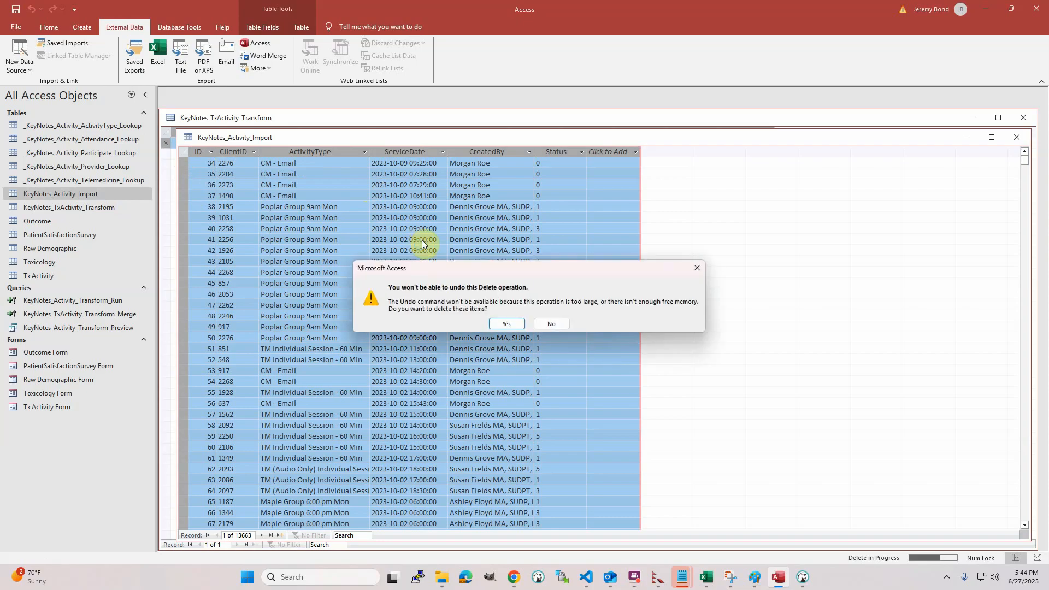
{"action": "left_click", "coordinate": [503, 325]}
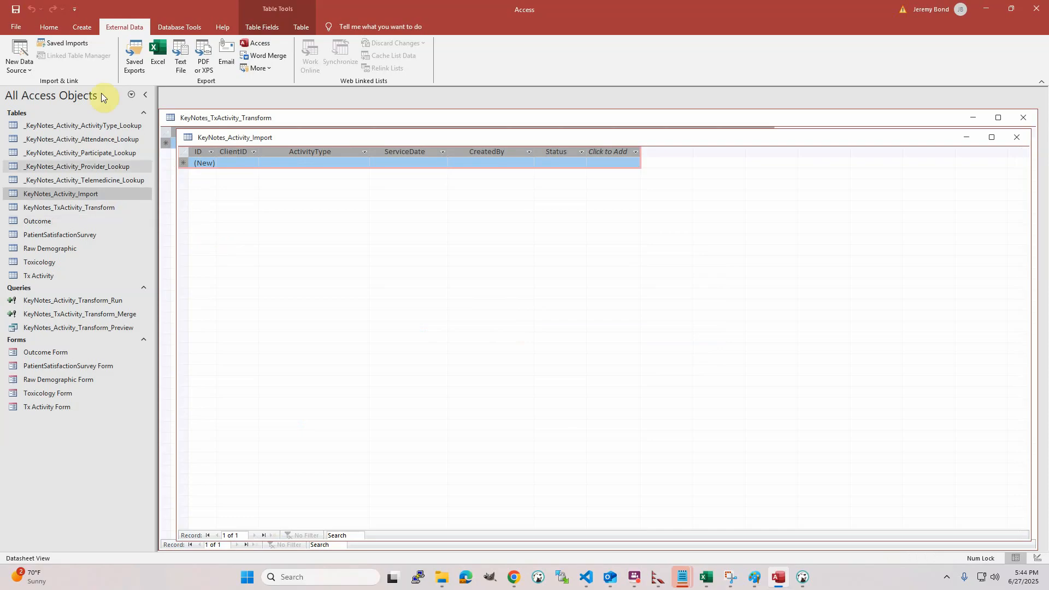
- Run the KeyNotes_Activity_Import_CSV saved import and close the saved imports
{"action": "left_click", "coordinate": [64, 43]}
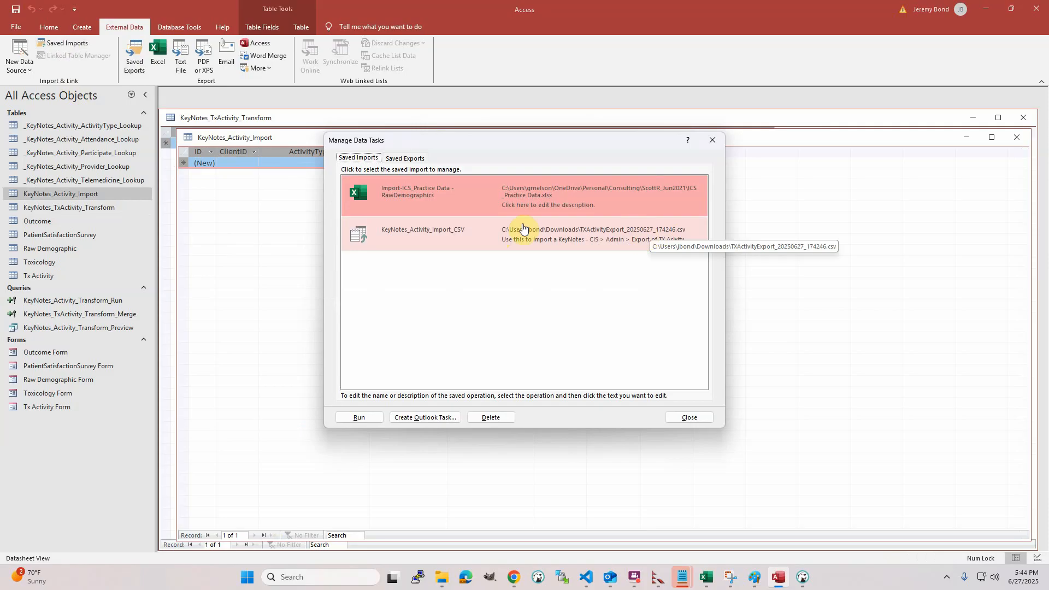
{"action": "left_click", "coordinate": [440, 241]}
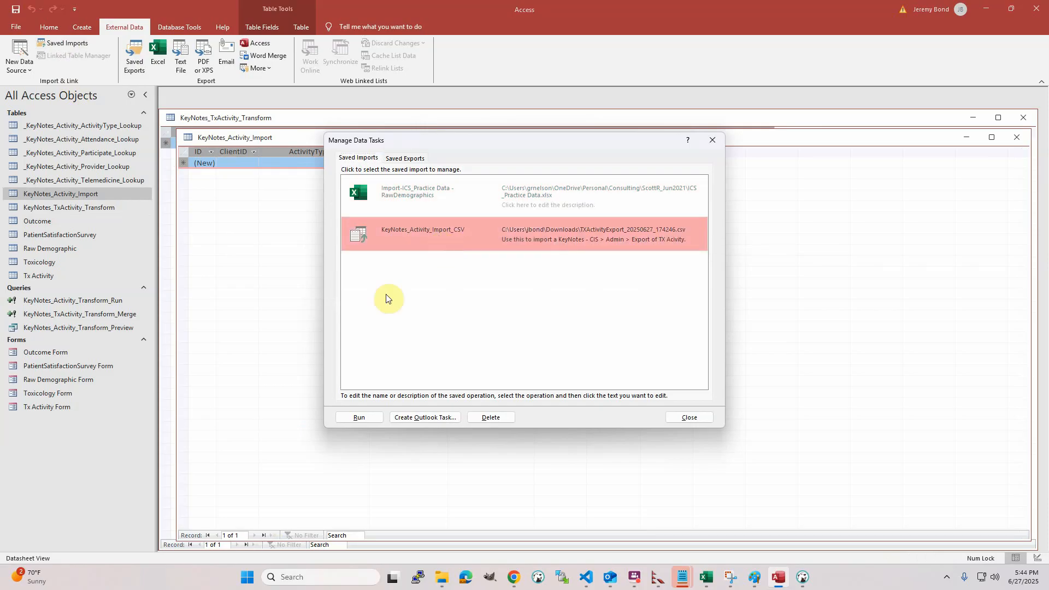
{"action": "left_click", "coordinate": [359, 420]}
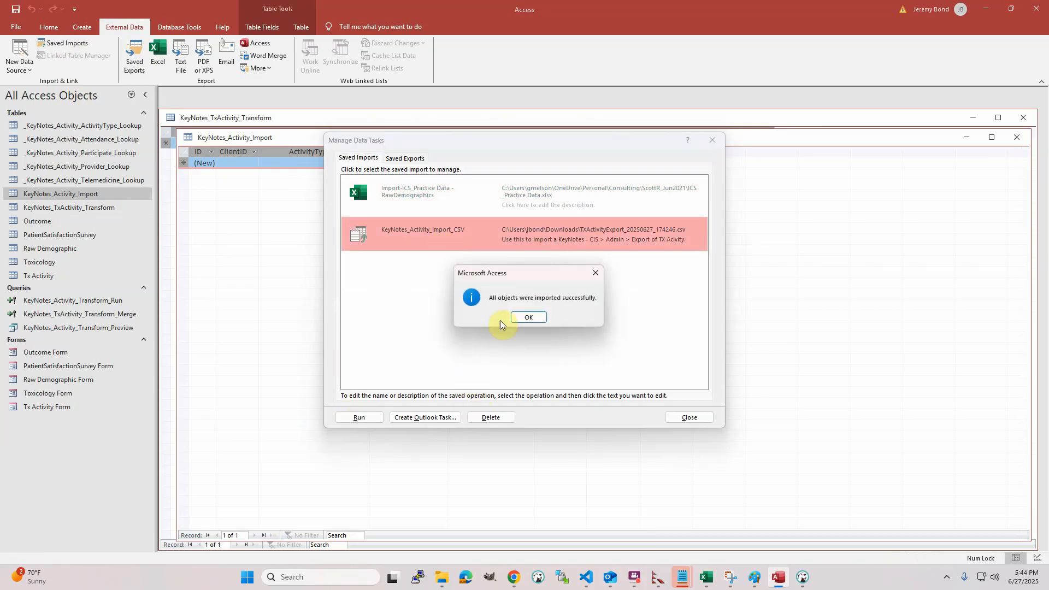
{"action": "left_click", "coordinate": [538, 320]}
{"action": "left_click", "coordinate": [687, 416]}
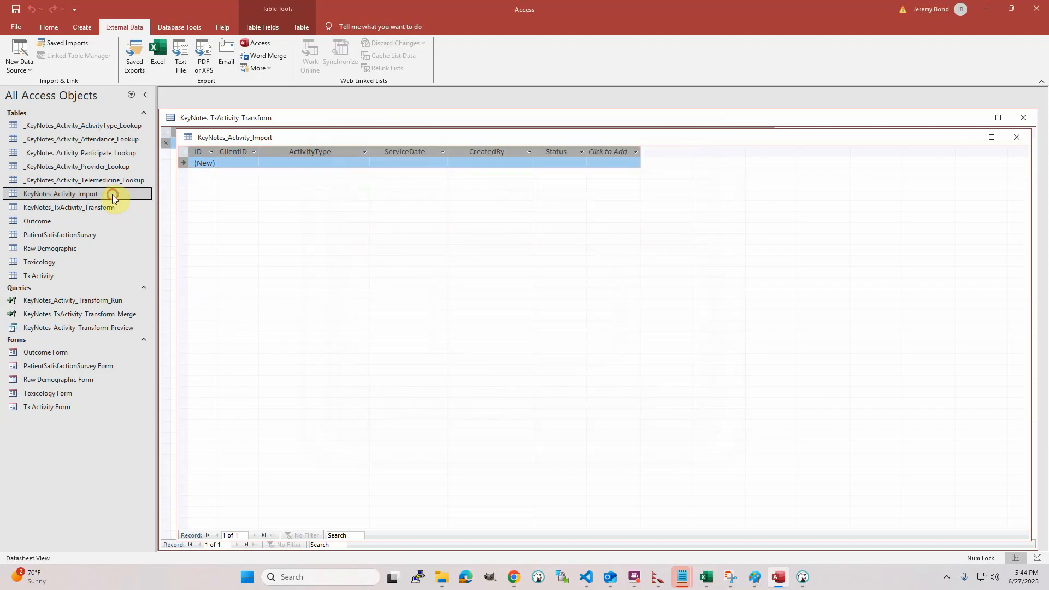
- Close and reopen the KeyNotes_Activity_Import table to check the newly imported records, including the Men's Group entries, and close it again
{"action": "left_click", "coordinate": [112, 194]}
{"action": "right_click", "coordinate": [234, 137]}
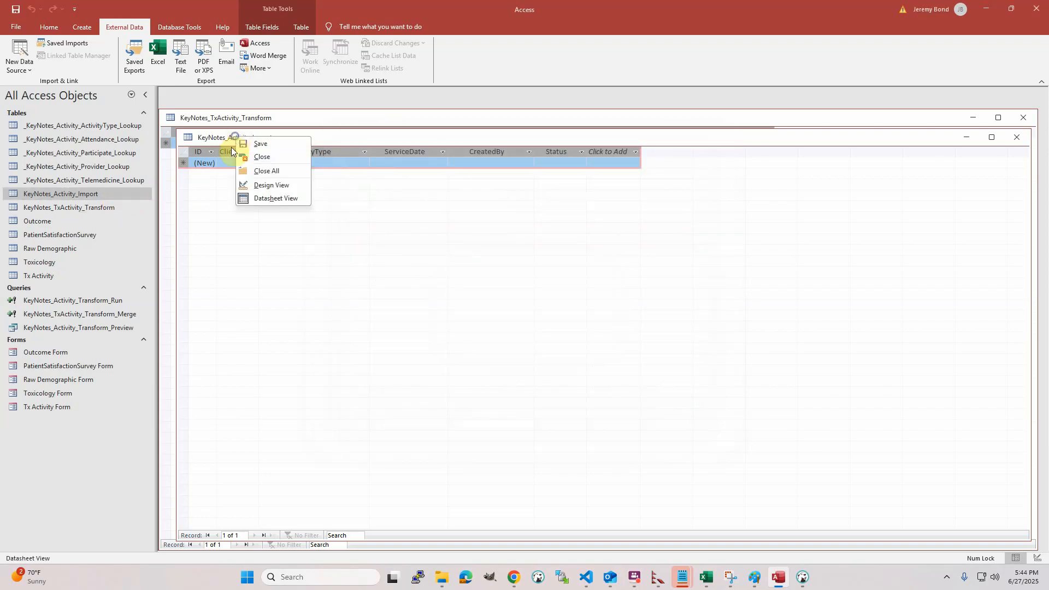
{"action": "left_click", "coordinate": [264, 156]}
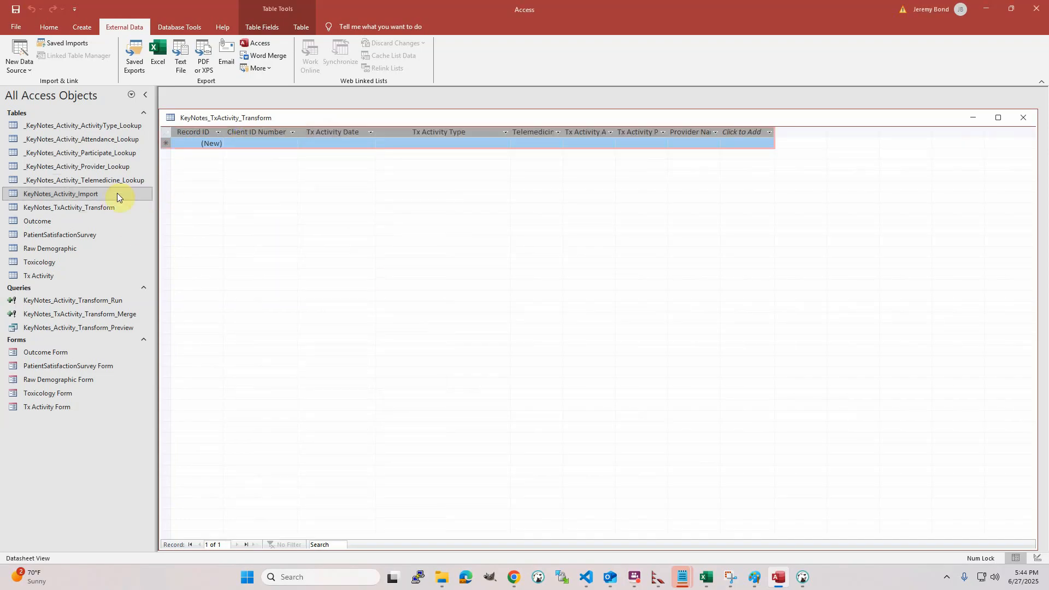
{"action": "double_click", "coordinate": [114, 194]}
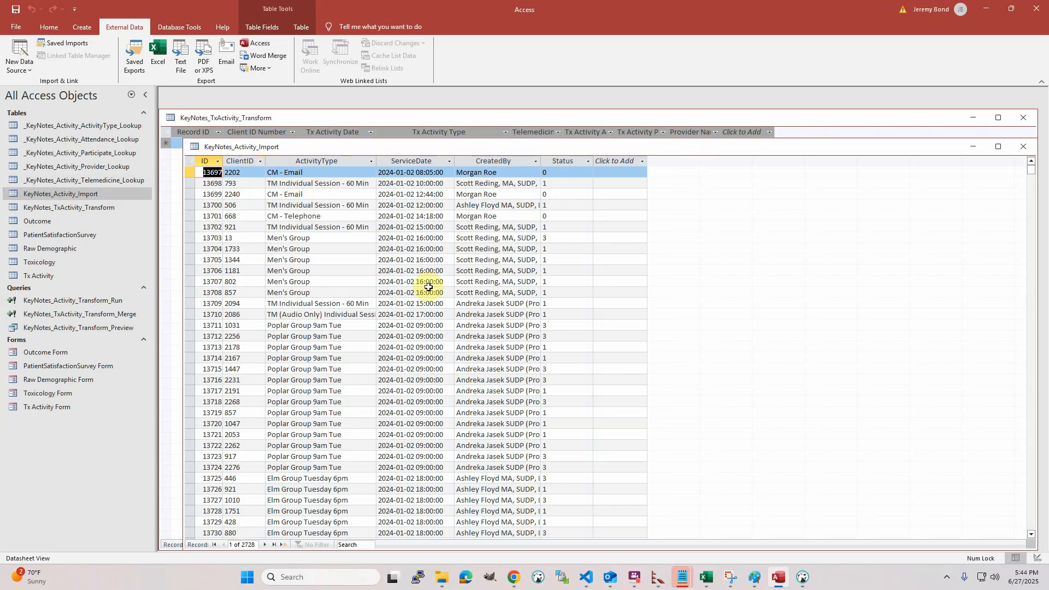
{"action": "left_click", "coordinate": [284, 238]}
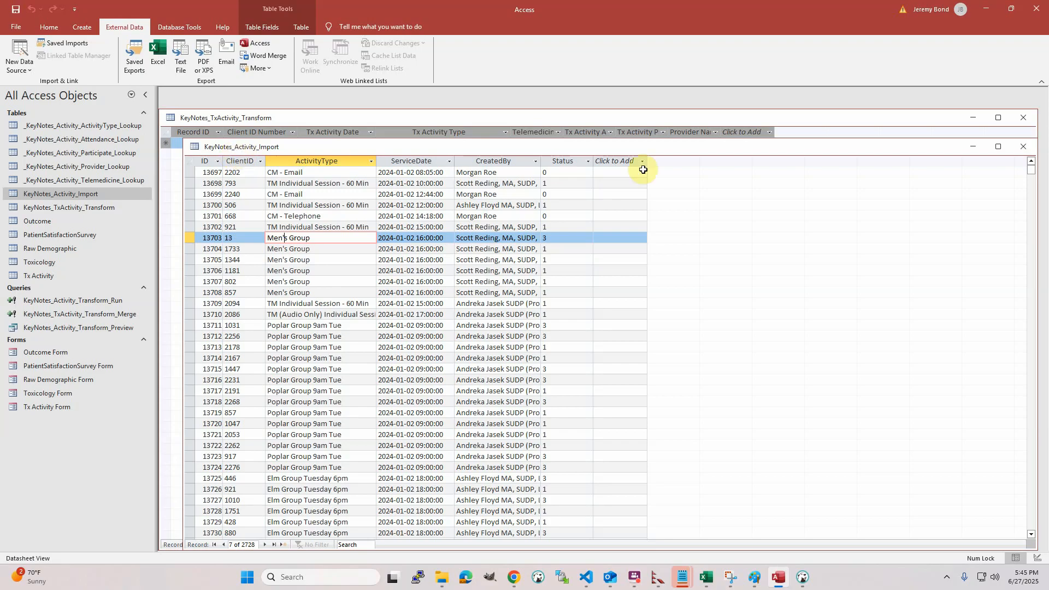
{"action": "left_click", "coordinate": [1023, 147]}
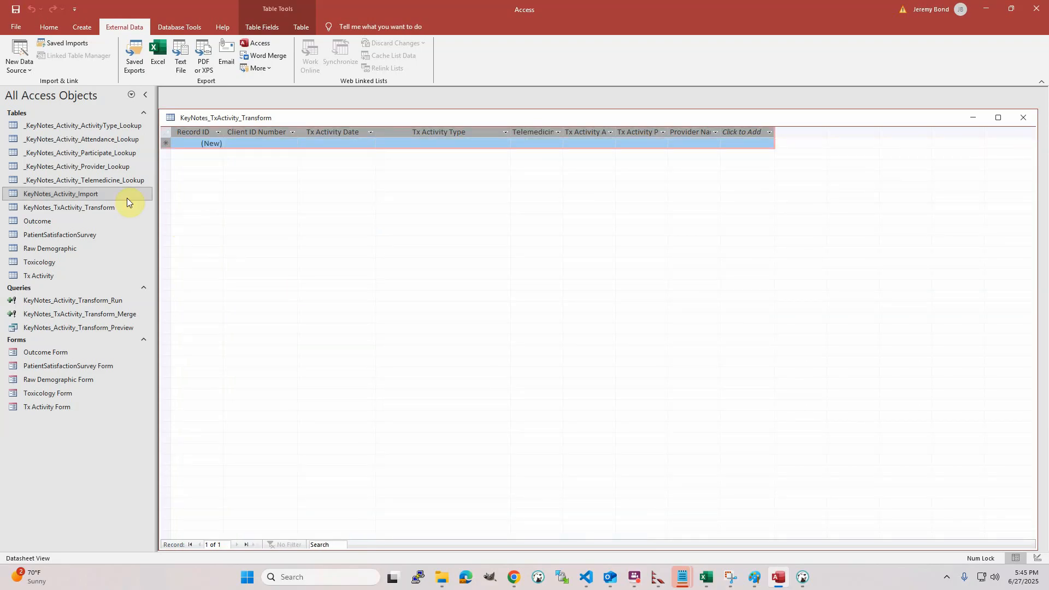
- Collapse the Forms group, open the KeyNotes_Activity_Transform_Preview query and widen its ActivityTypeTransform column
{"action": "left_click", "coordinate": [111, 207]}
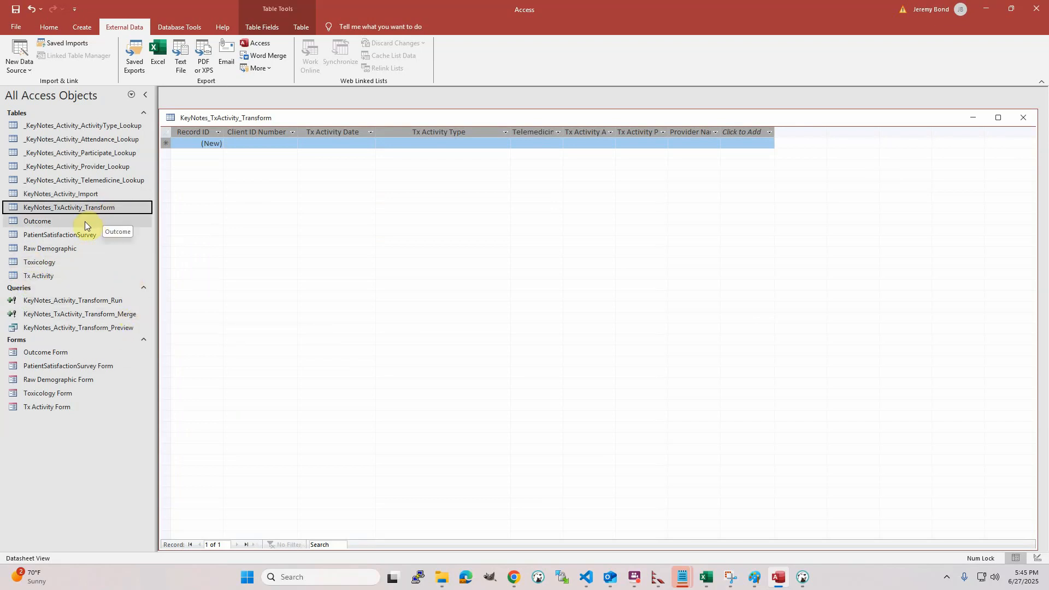
{"action": "left_click", "coordinate": [109, 314]}
{"action": "right_click", "coordinate": [109, 315]}
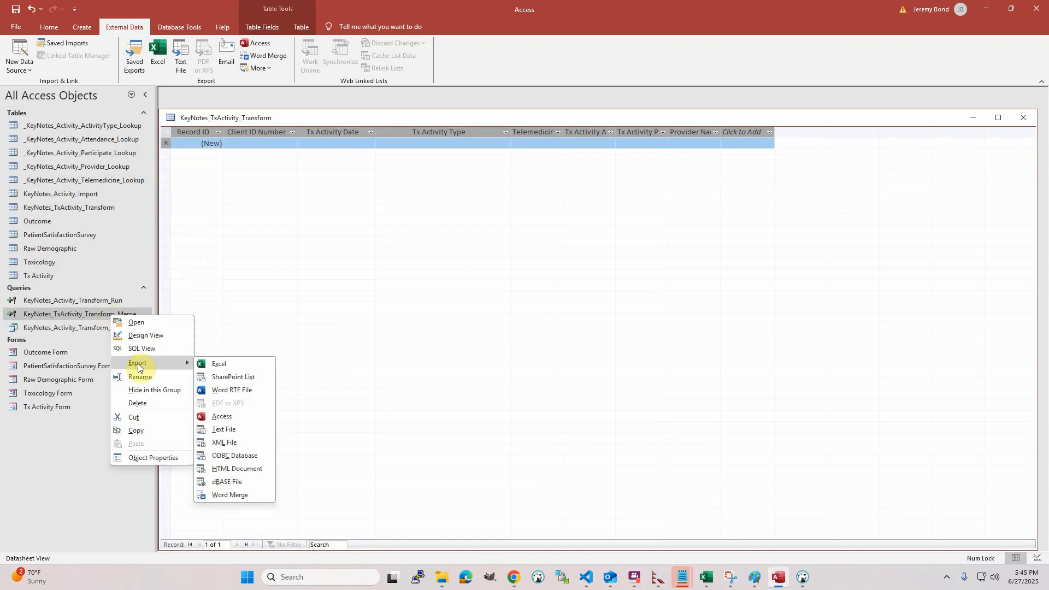
{"action": "left_click", "coordinate": [51, 338]}
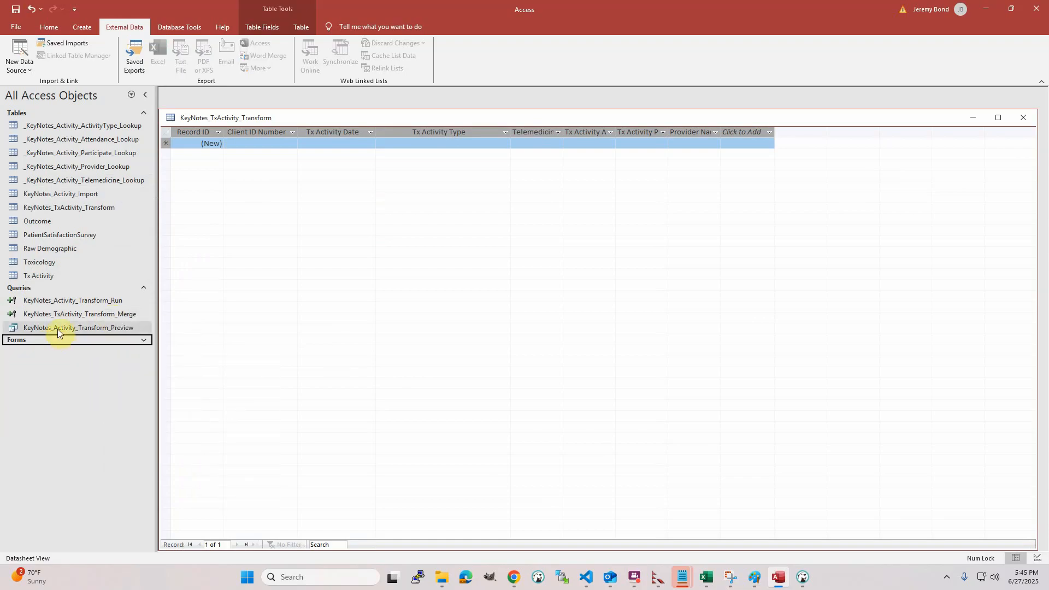
{"action": "left_click", "coordinate": [44, 328]}
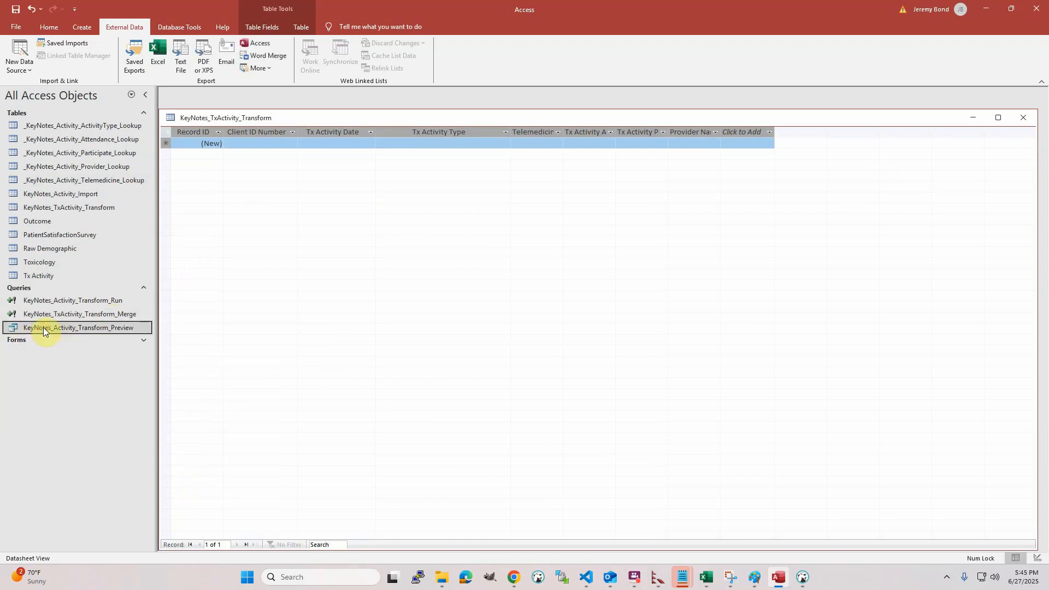
{"action": "double_click", "coordinate": [44, 327]}
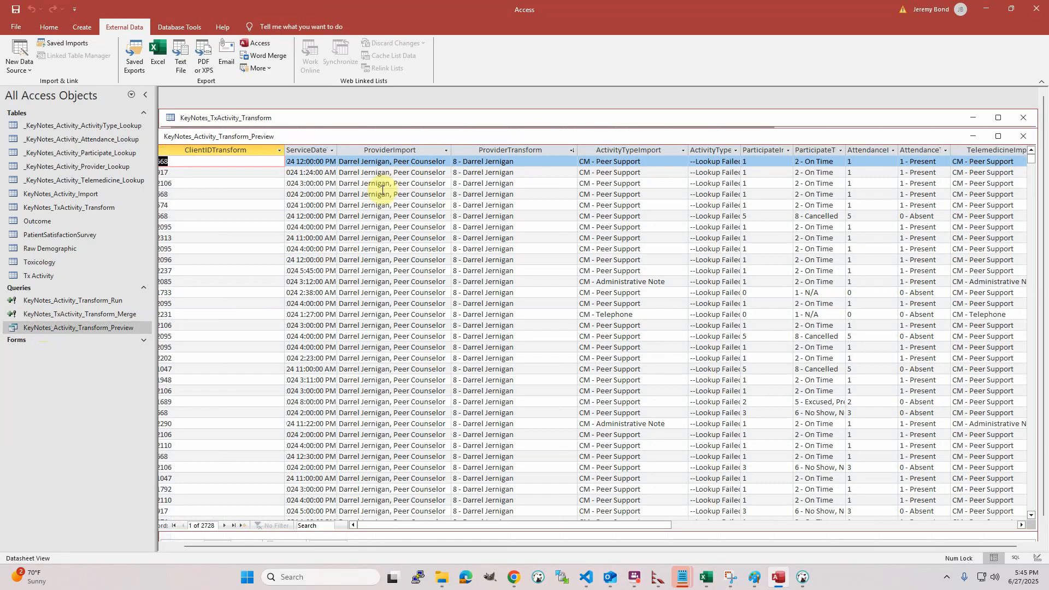
{"action": "left_click", "coordinate": [633, 150]}
{"action": "left_click", "coordinate": [714, 150]}
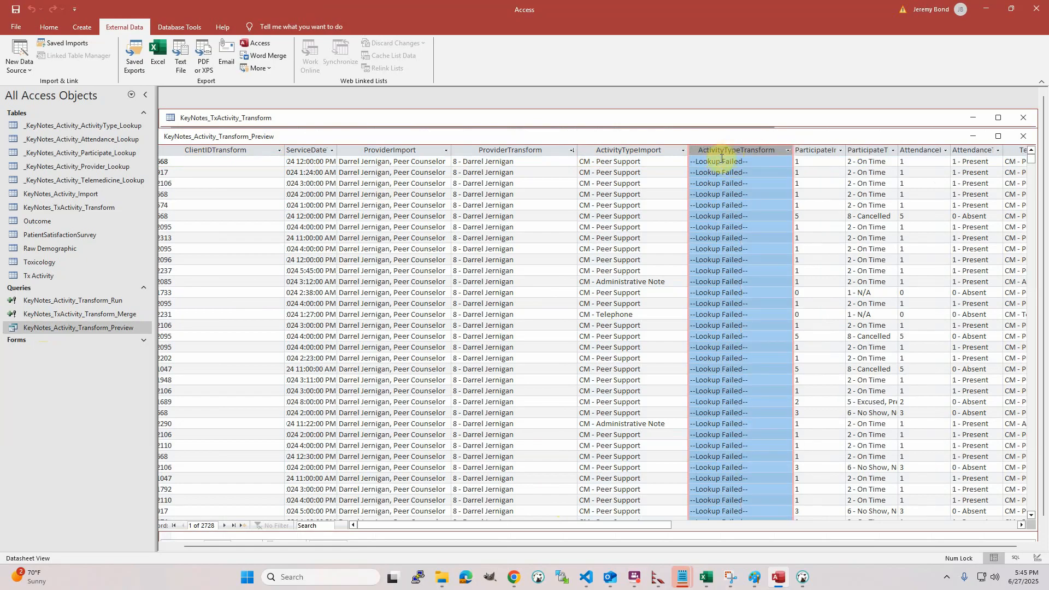
- Open the _KeyNotes_Activity_ActivityType_Lookup table, examine which activity types lack an import mapping, and close it
{"action": "double_click", "coordinate": [100, 126]}
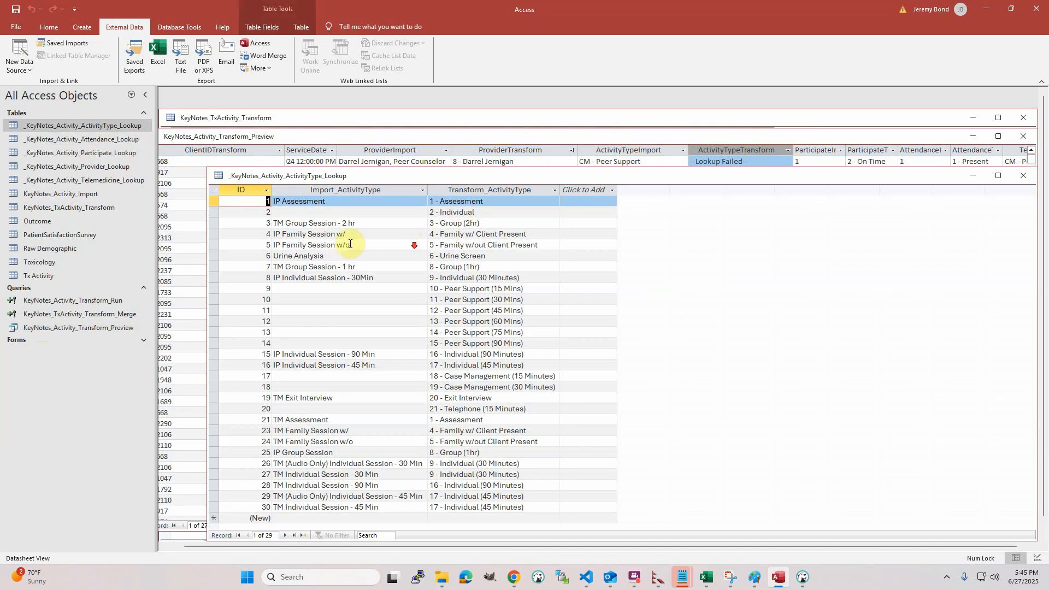
{"action": "left_click", "coordinate": [323, 212]}
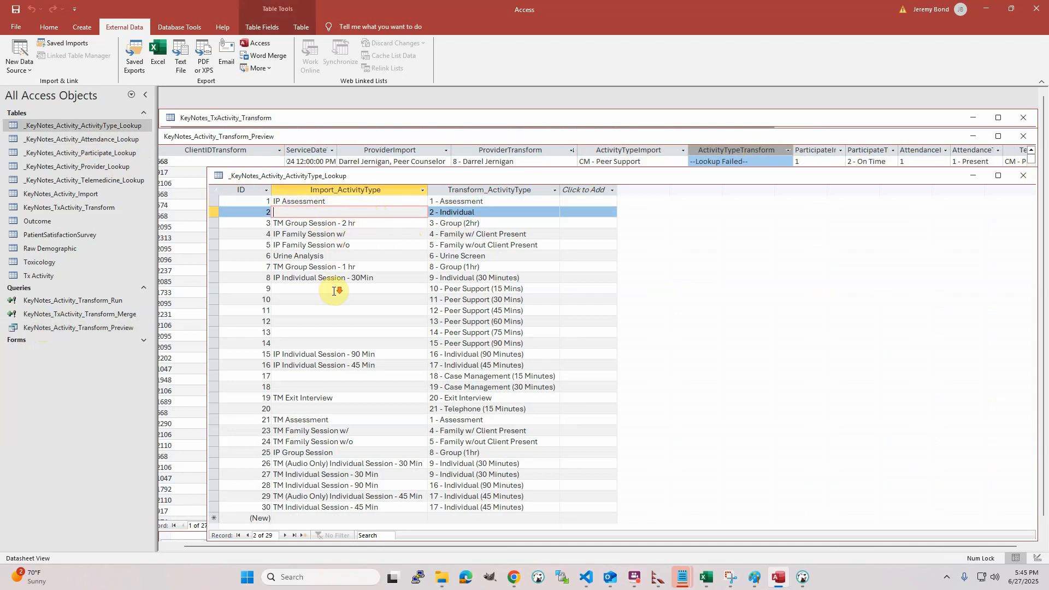
{"action": "left_click", "coordinate": [370, 373]}
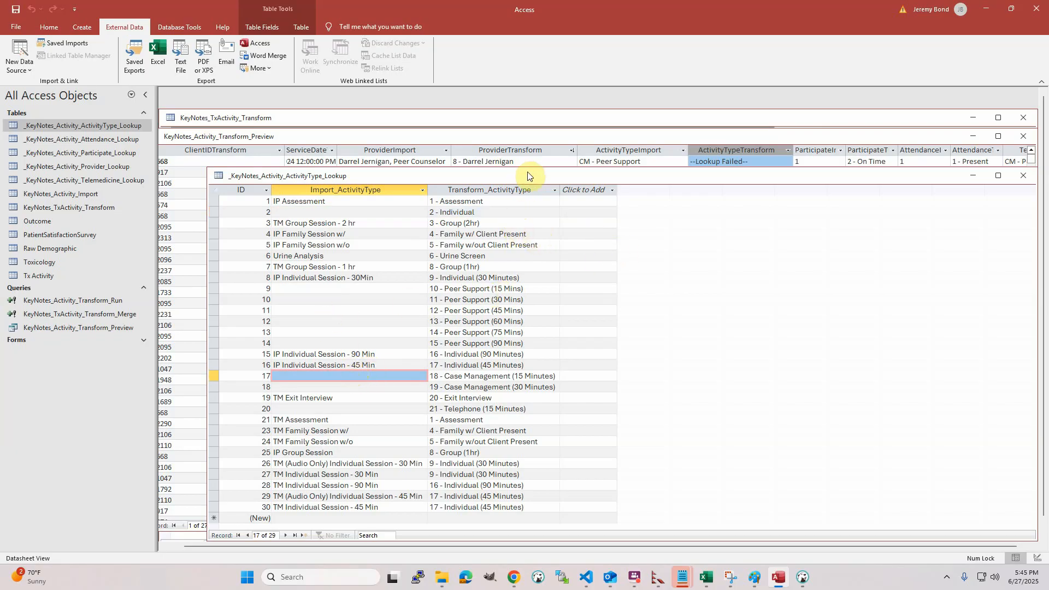
{"action": "left_click_drag", "start_coordinate": [527, 171], "coordinate": [407, 196]}
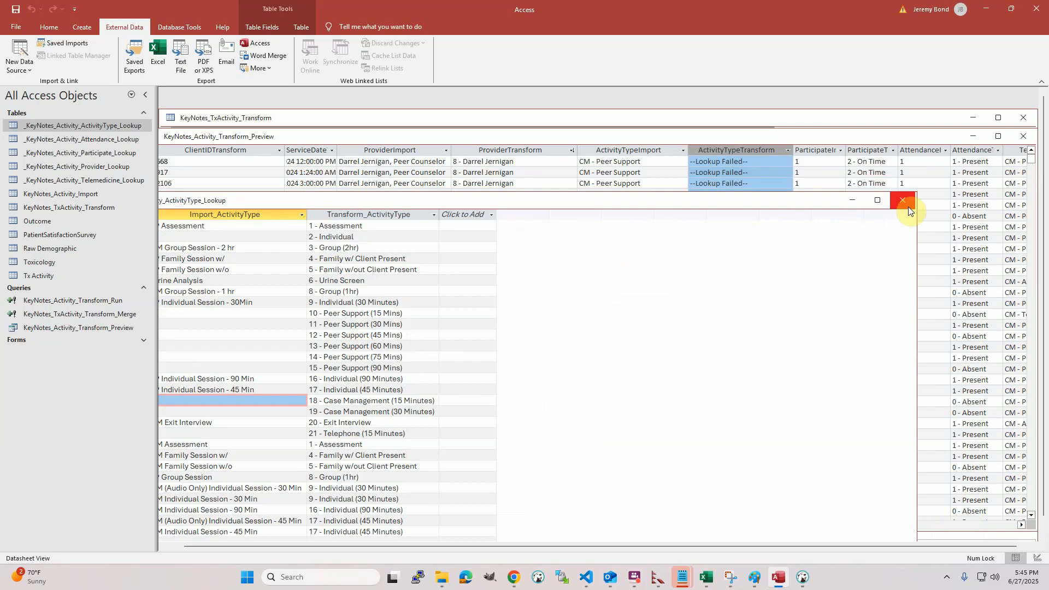
{"action": "left_click_drag", "start_coordinate": [525, 198], "coordinate": [614, 135]}
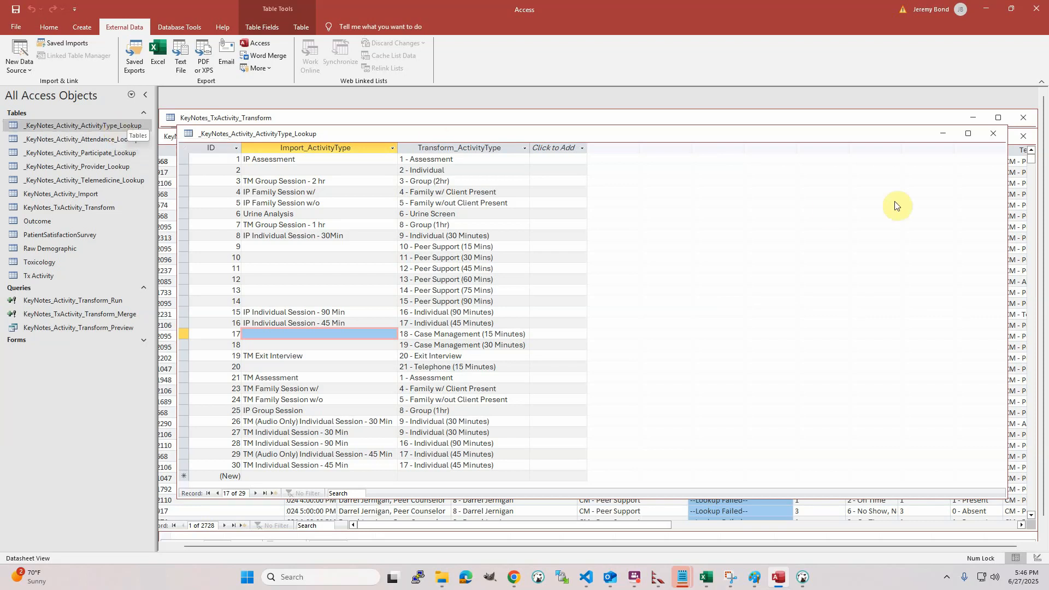
{"action": "left_click", "coordinate": [995, 135]}
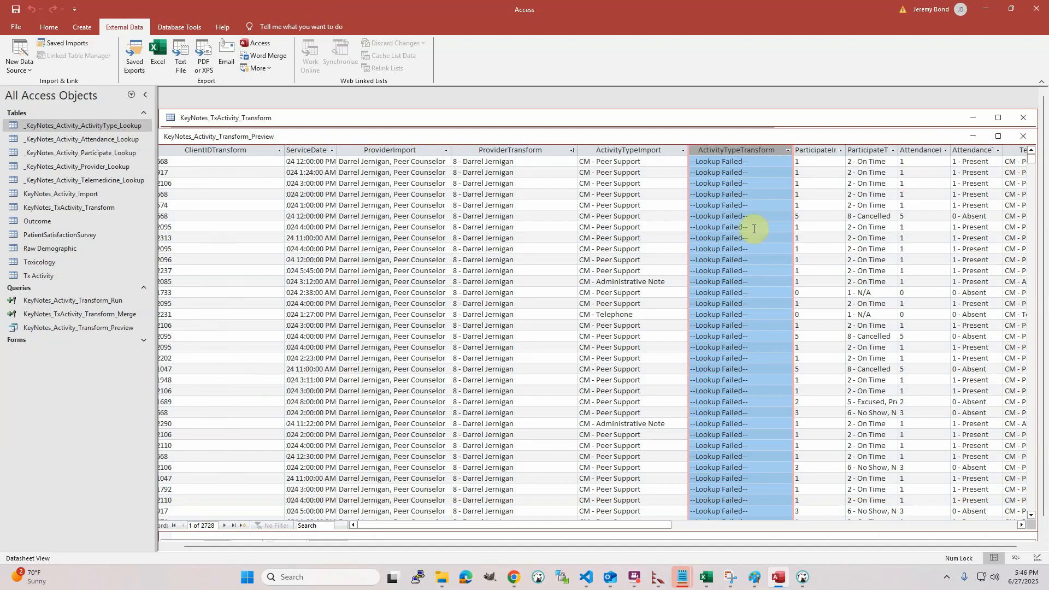
- Examine the ActivityTypeTransform values against the imported activity types throughout the transform preview records
{"action": "scroll", "coordinate": [733, 169], "scroll_direction": "down", "scroll_amount": 8}
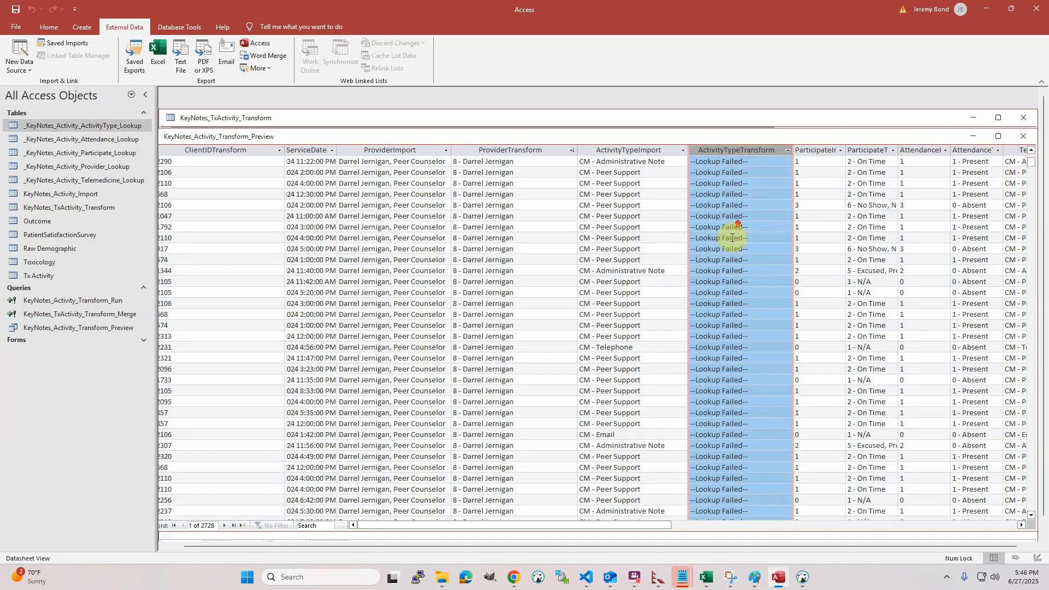
{"action": "scroll", "coordinate": [731, 238], "scroll_direction": "down", "scroll_amount": 10}
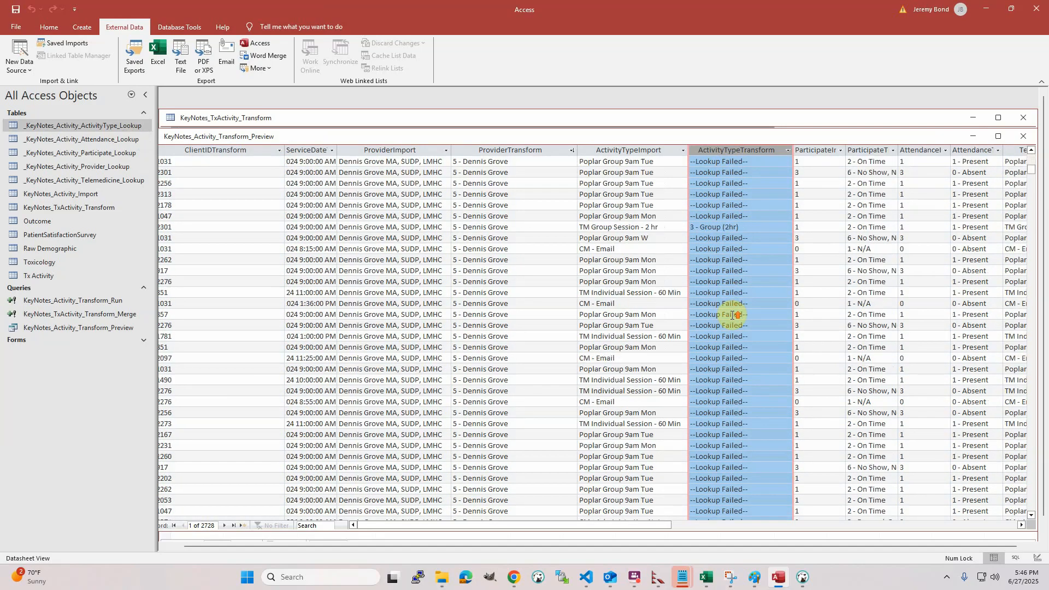
{"action": "scroll", "coordinate": [733, 315], "scroll_direction": "down", "scroll_amount": 10}
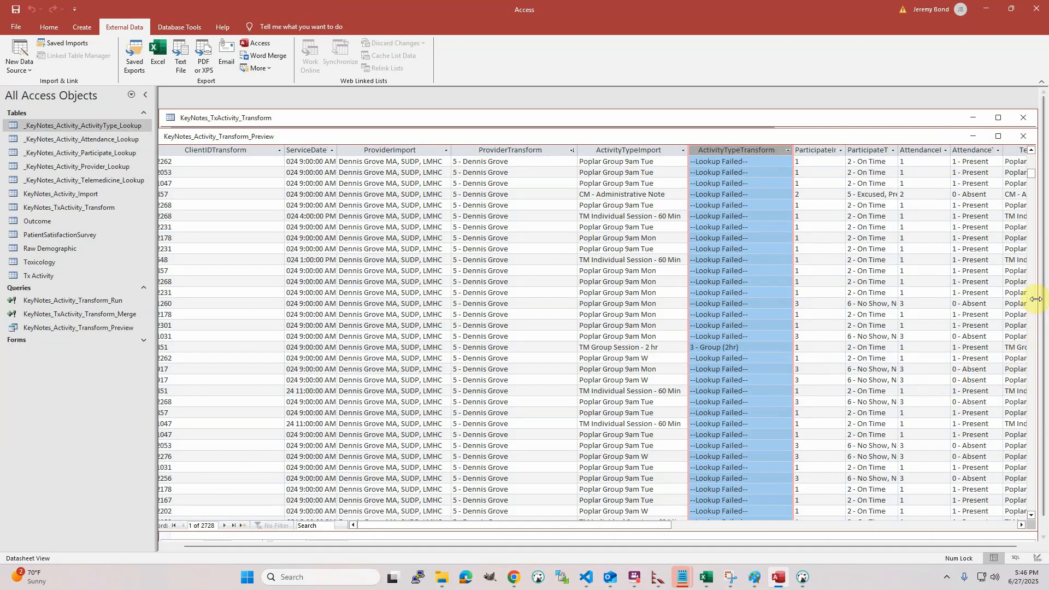
{"action": "left_click_drag", "start_coordinate": [1031, 175], "coordinate": [1033, 240]}
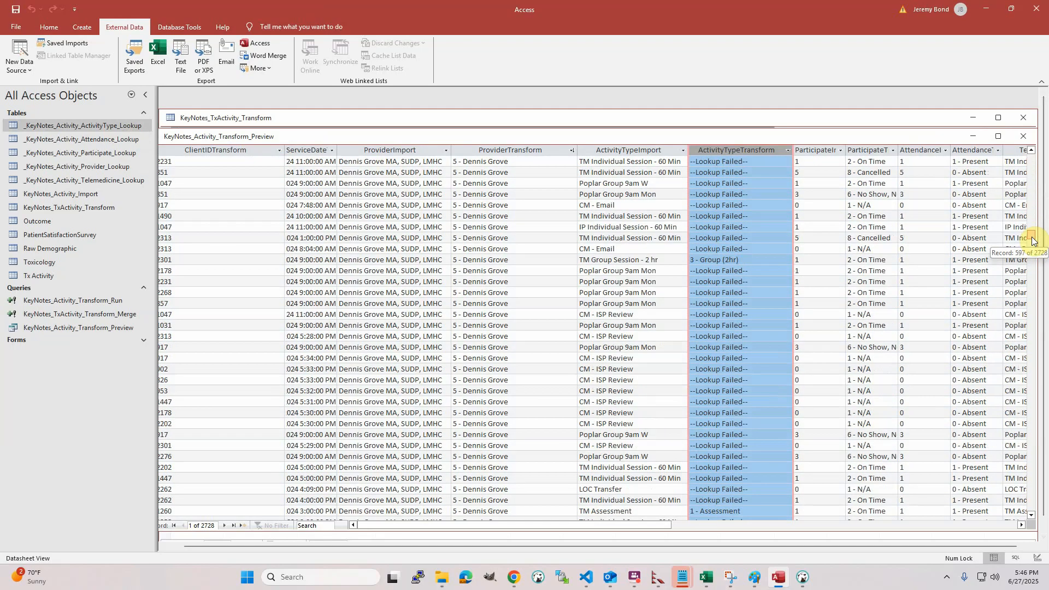
{"action": "scroll", "coordinate": [754, 398], "scroll_direction": "down", "scroll_amount": 4}
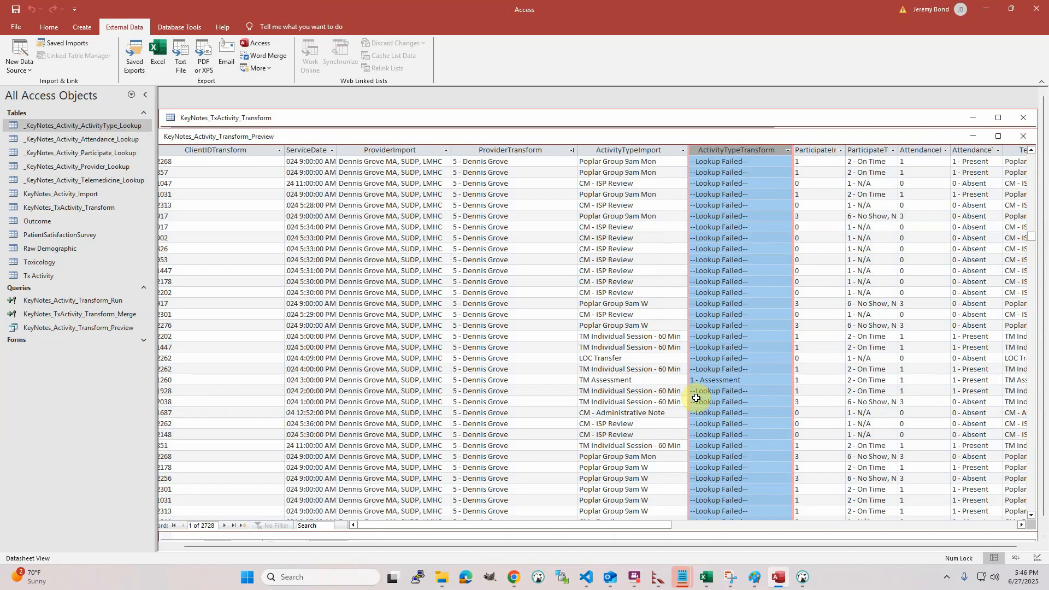
{"action": "scroll", "coordinate": [696, 398], "scroll_direction": "down", "scroll_amount": 10}
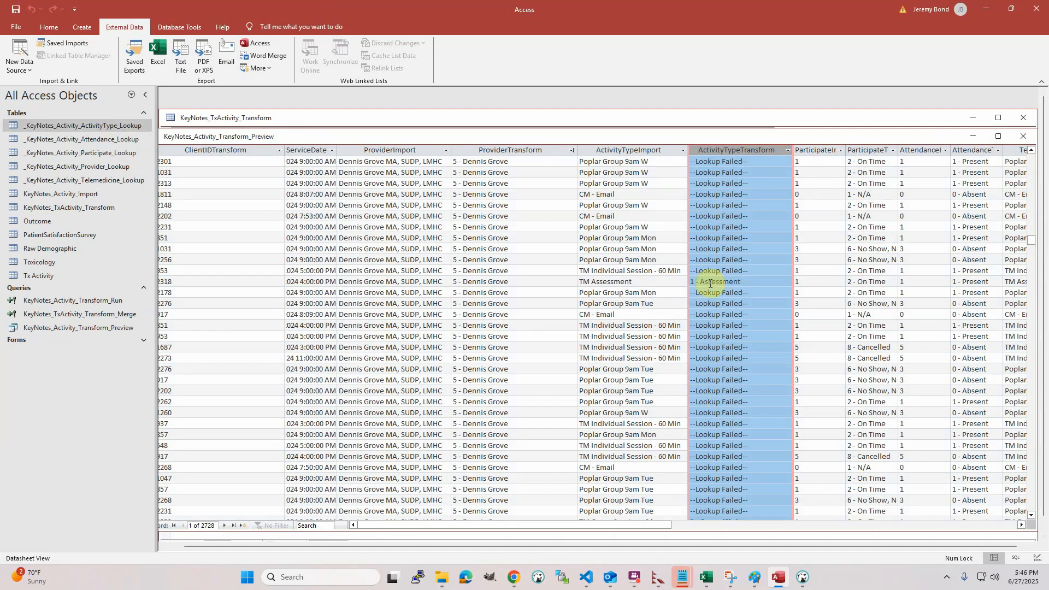
{"action": "scroll", "coordinate": [703, 350], "scroll_direction": "down", "scroll_amount": 9}
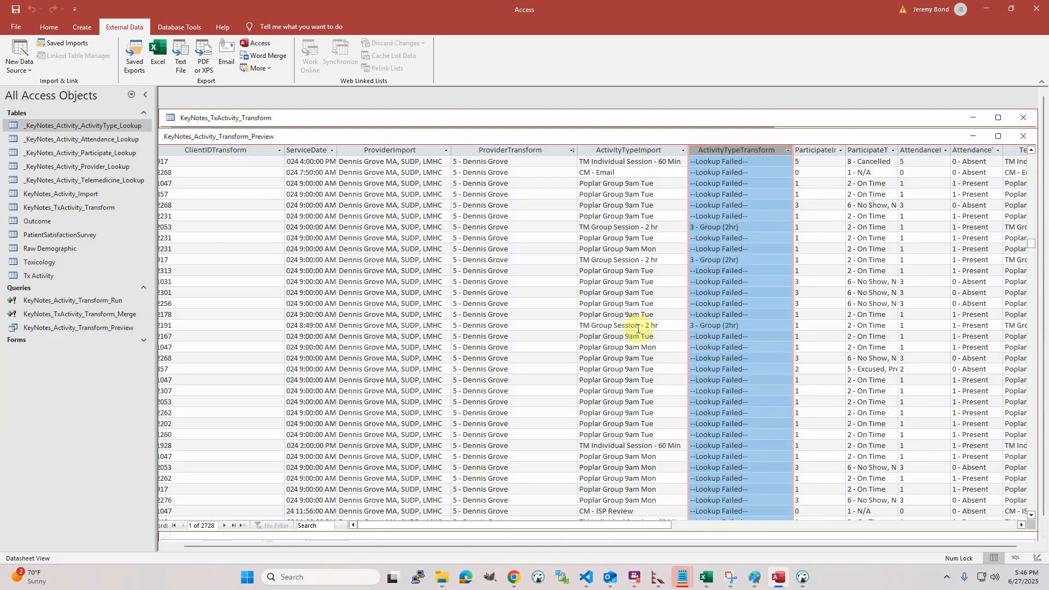
{"action": "scroll", "coordinate": [735, 333], "scroll_direction": "up", "scroll_amount": 9}
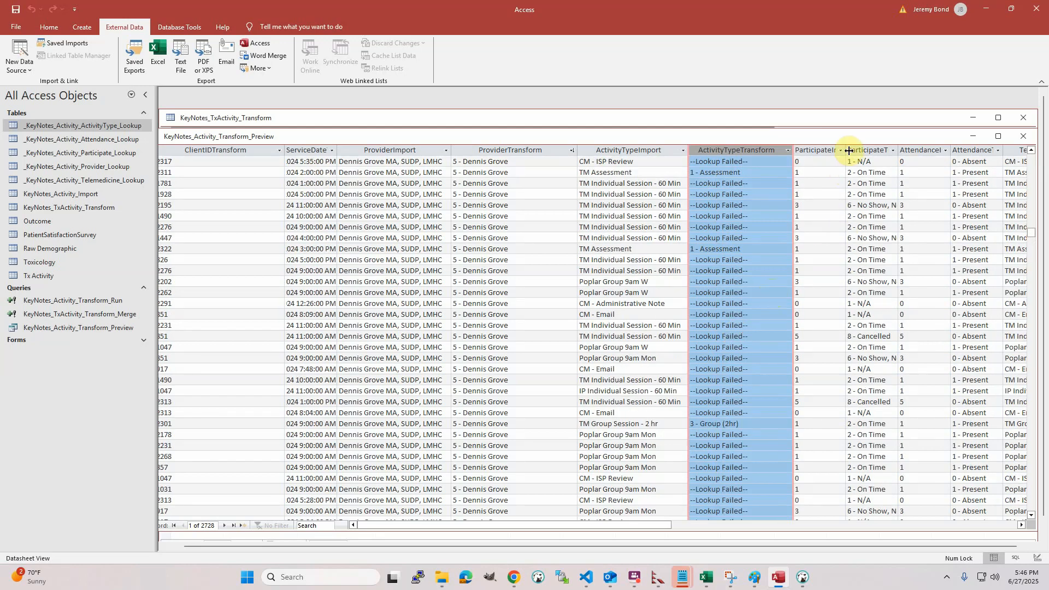
- Widen the ParticipateImport and ParticipateTransform columns in the transform preview so their headings and values fit
{"action": "left_click_drag", "start_coordinate": [845, 149], "coordinate": [867, 151]}
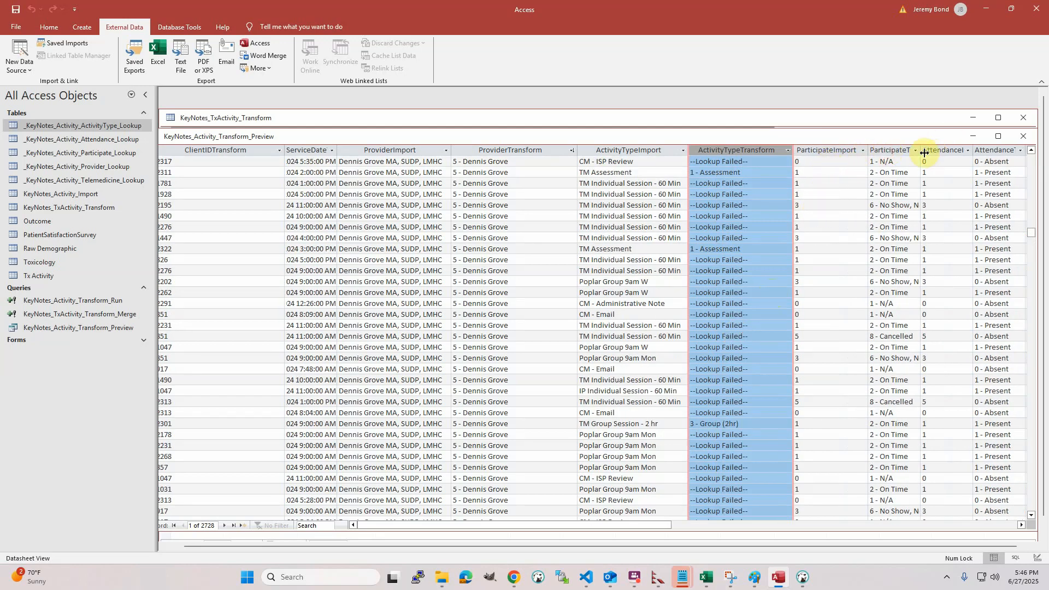
{"action": "left_click_drag", "start_coordinate": [921, 150], "coordinate": [981, 150]}
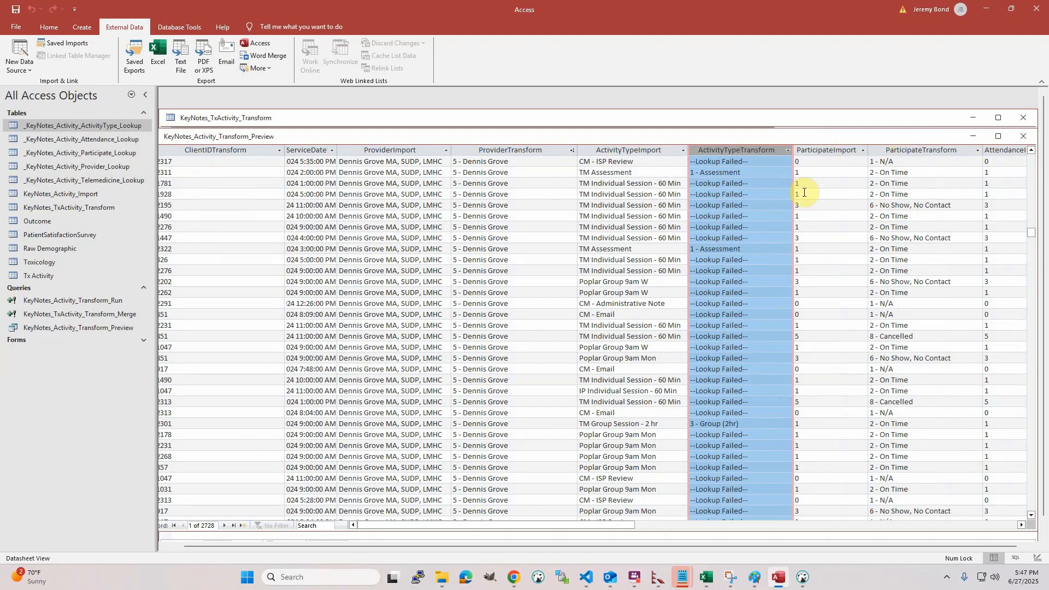
- Open the KeyNotes_Activity_Import table and bring up the KeyNotes_TxActivity_Transform table to check its contents before the transform
{"action": "left_click", "coordinate": [71, 192]}
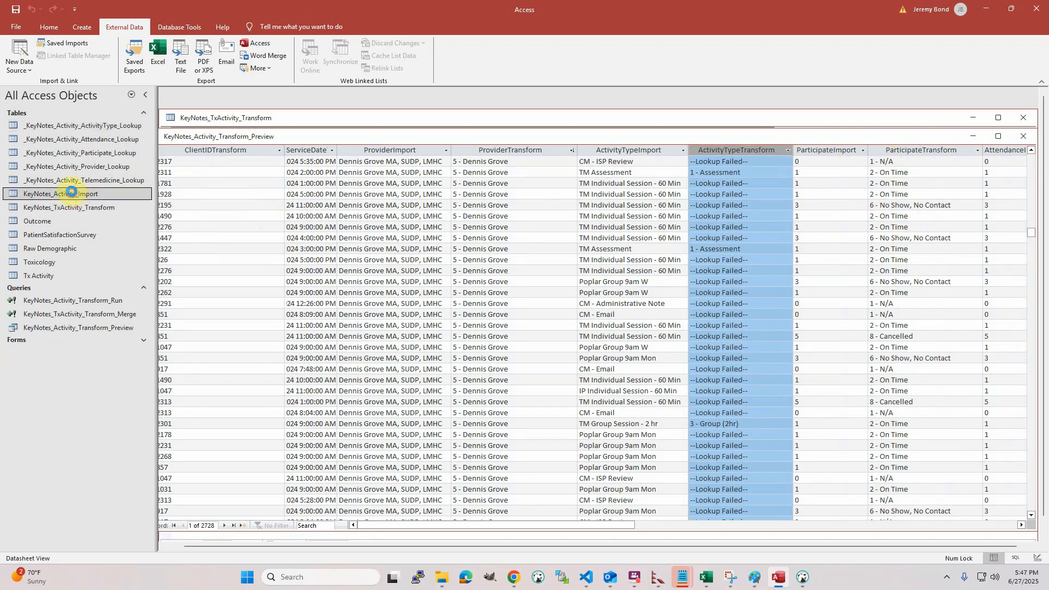
{"action": "double_click", "coordinate": [71, 193]}
{"action": "left_click", "coordinate": [96, 208]}
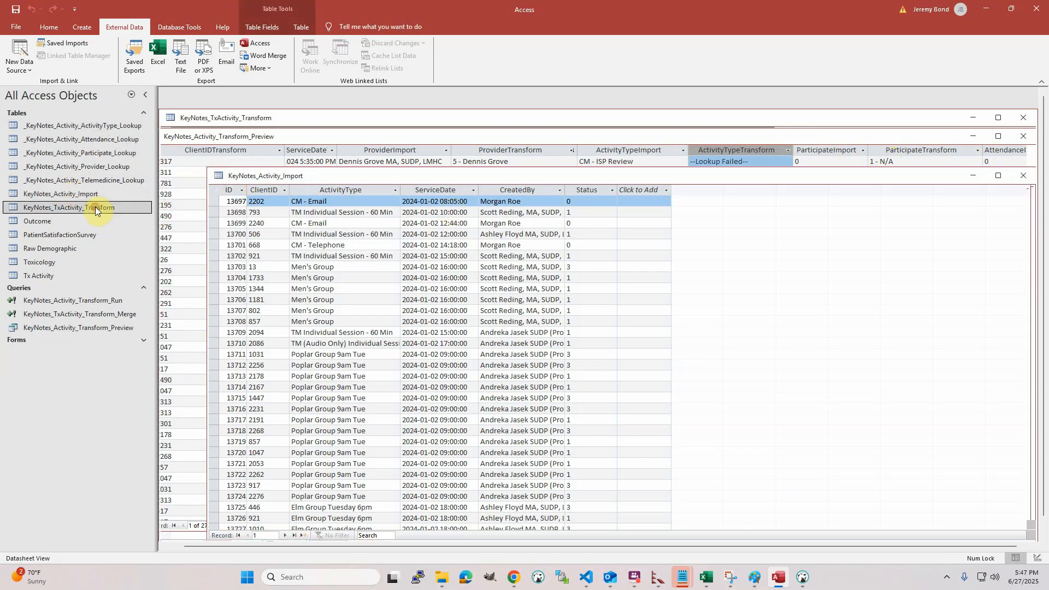
{"action": "double_click", "coordinate": [95, 208]}
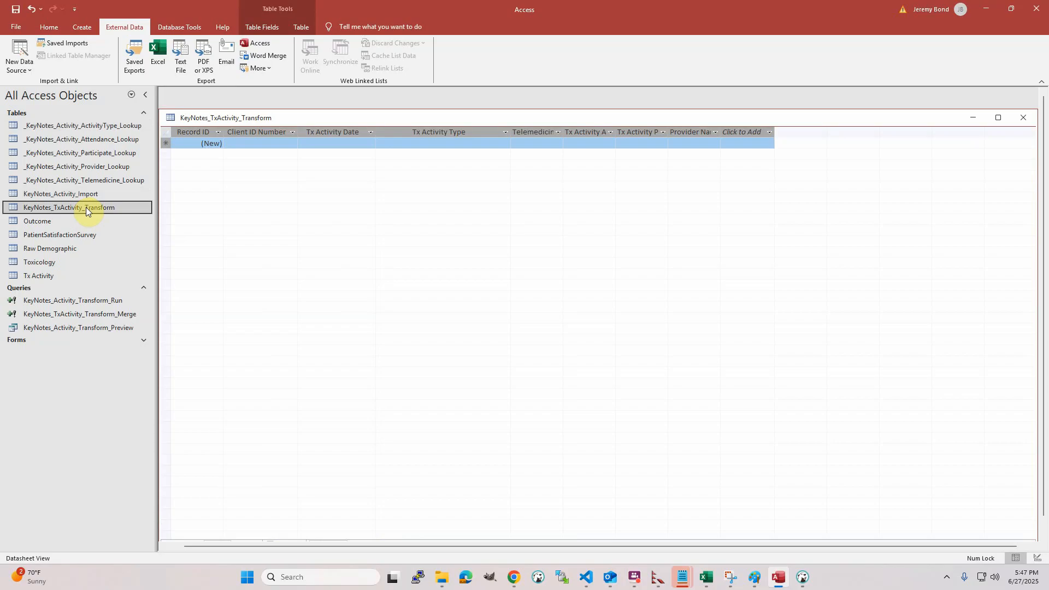
- Run the KeyNotes_Activity_Transform_Run append query, accepting the row append and continuing despite type conversion errors
{"action": "left_click", "coordinate": [111, 304]}
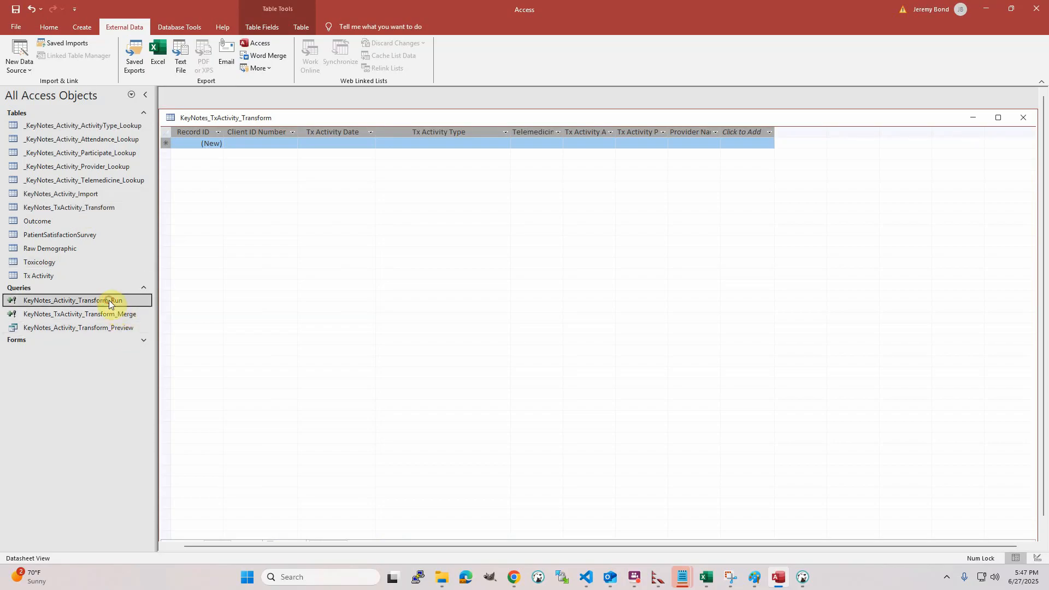
{"action": "double_click", "coordinate": [11, 303]}
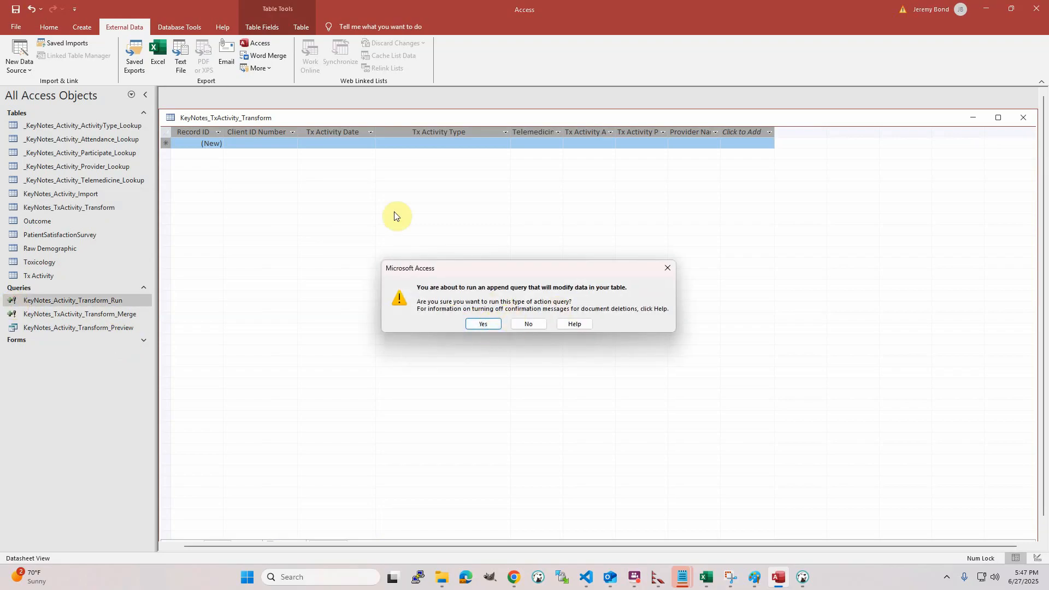
{"action": "left_click", "coordinate": [485, 324]}
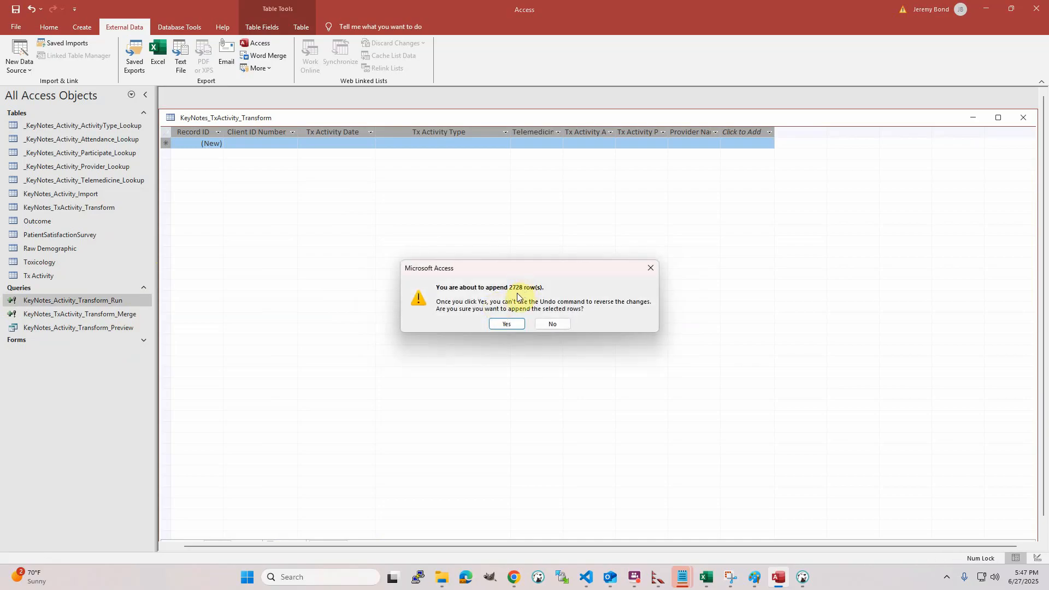
{"action": "left_click", "coordinate": [507, 324]}
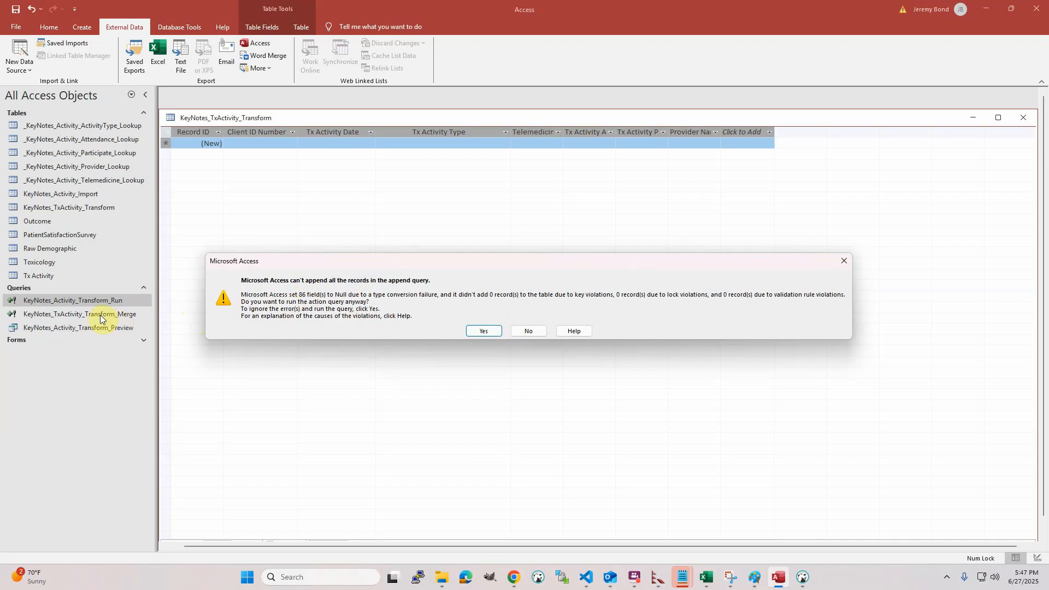
{"action": "left_click", "coordinate": [483, 331]}
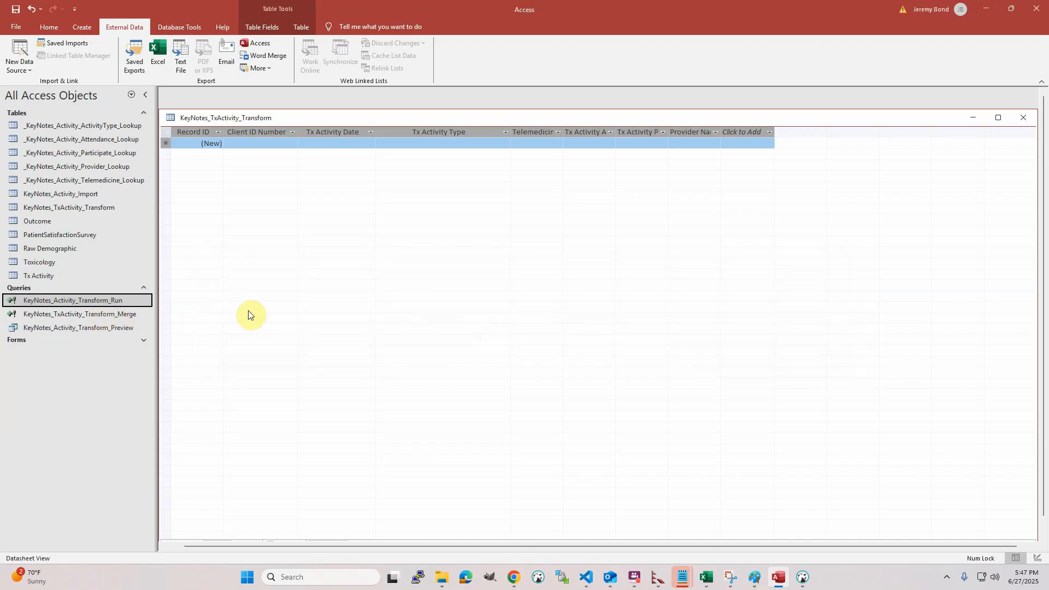
- Close and reopen the KeyNotes_TxActivity_Transform table to load and examine its appended records
{"action": "left_click", "coordinate": [106, 208]}
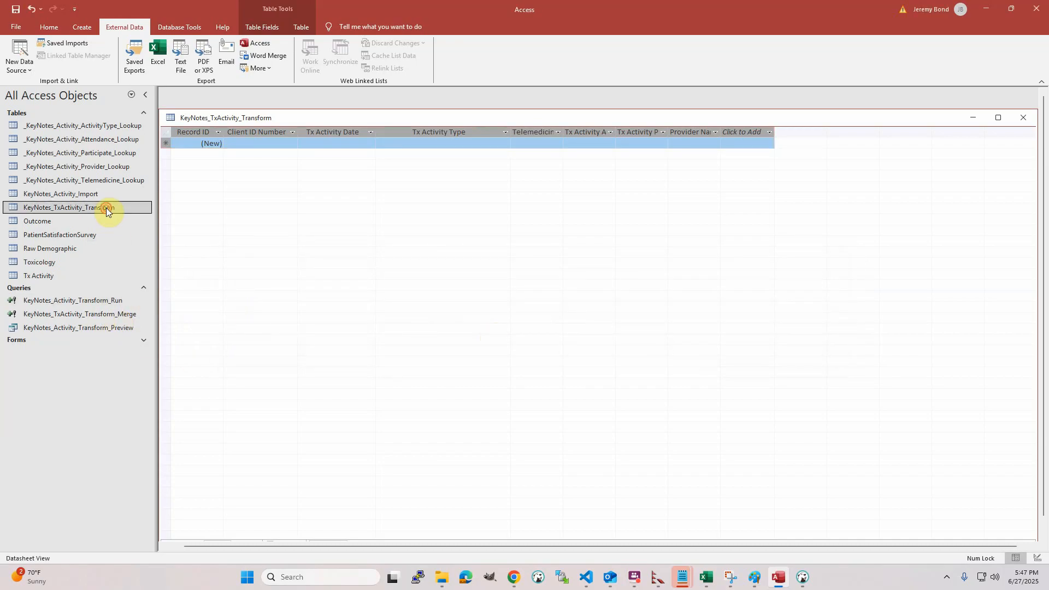
{"action": "left_click", "coordinate": [1023, 118]}
{"action": "double_click", "coordinate": [60, 208]}
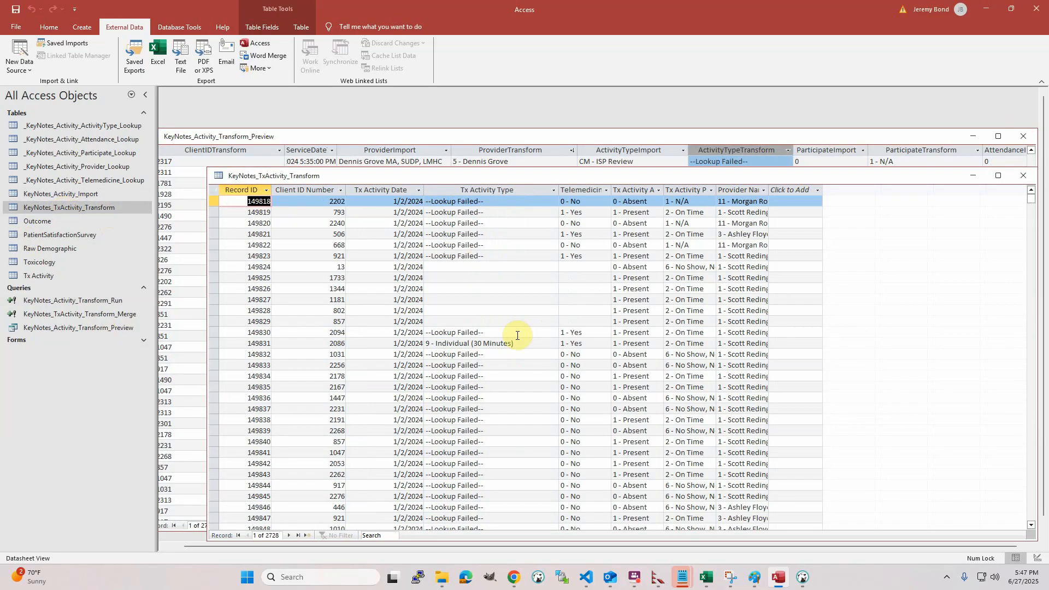
{"action": "scroll", "coordinate": [549, 342], "scroll_direction": "down", "scroll_amount": 4}
{"action": "scroll", "coordinate": [549, 345], "scroll_direction": "down", "scroll_amount": 2}
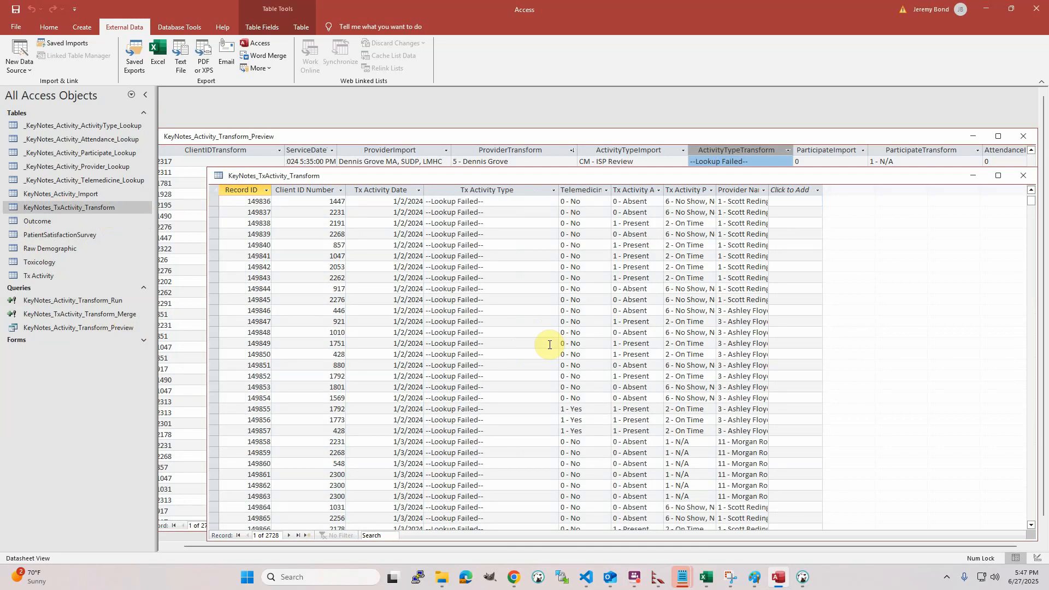
{"action": "scroll", "coordinate": [549, 345], "scroll_direction": "down", "scroll_amount": 13}
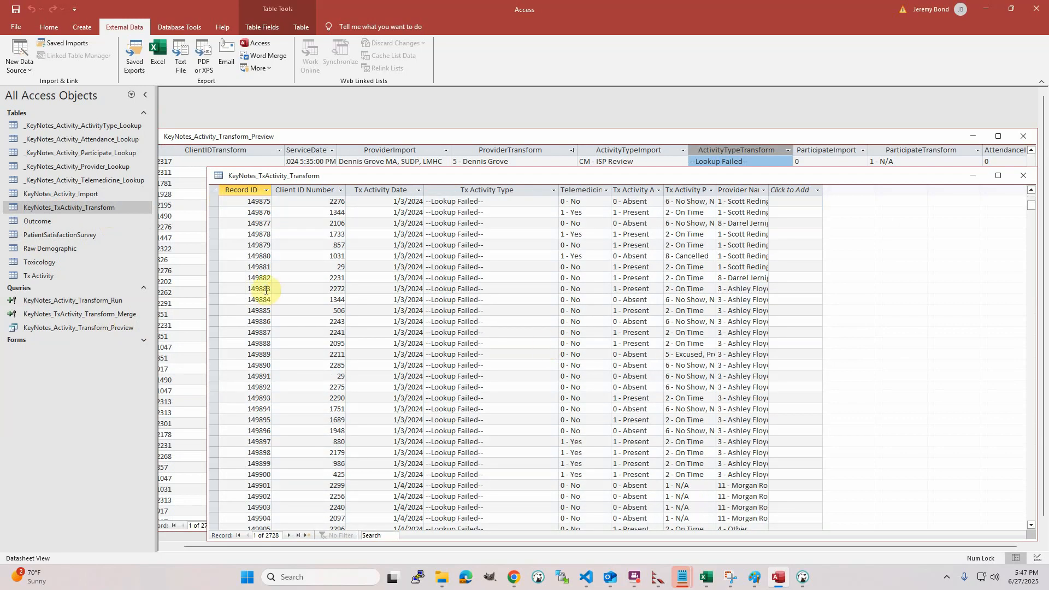
- Open the Tx Activity table to examine the merge destination, and close it along with the KeyNotes transform and import tables
{"action": "left_click", "coordinate": [89, 301]}
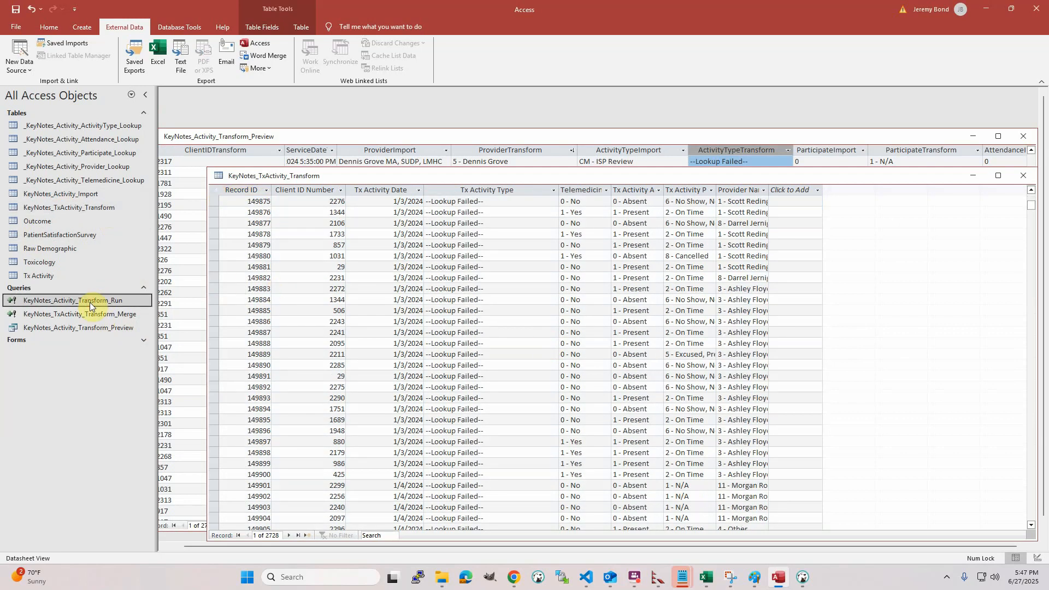
{"action": "double_click", "coordinate": [55, 277]}
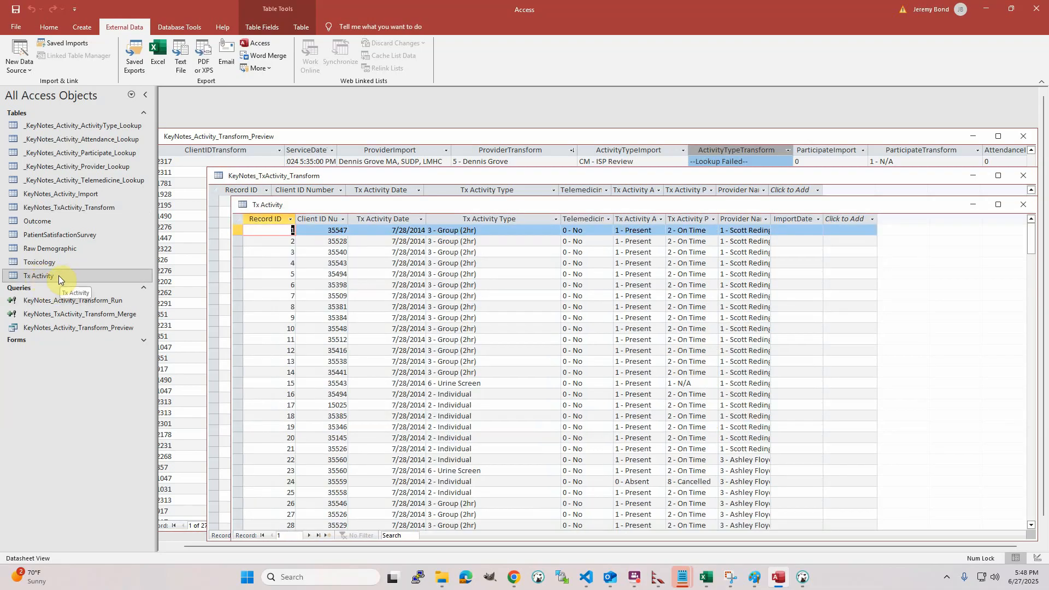
{"action": "left_click", "coordinate": [115, 301]}
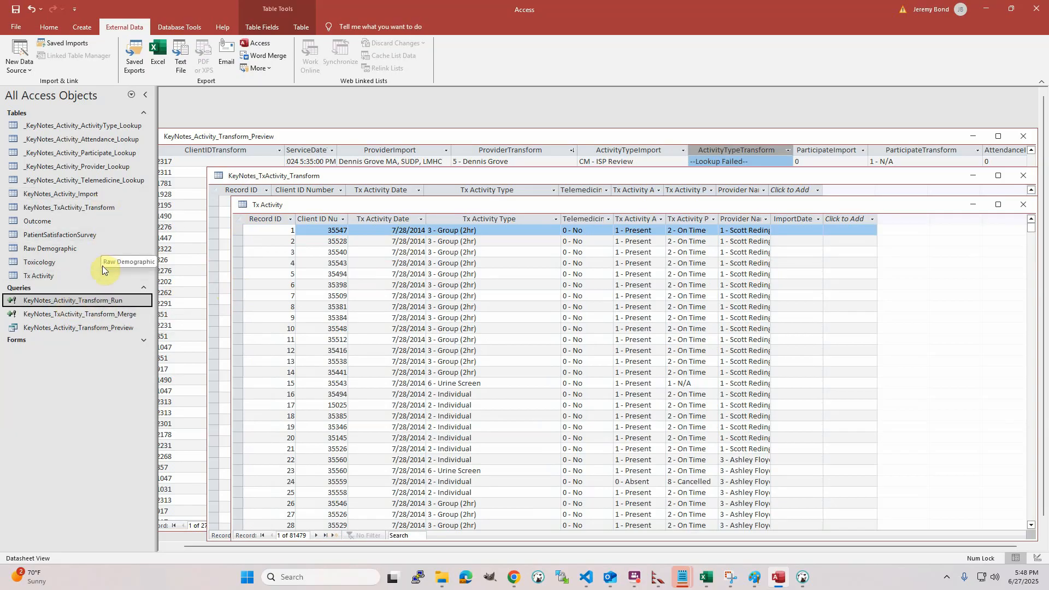
{"action": "left_click", "coordinate": [1023, 205]}
{"action": "left_click", "coordinate": [1023, 176]}
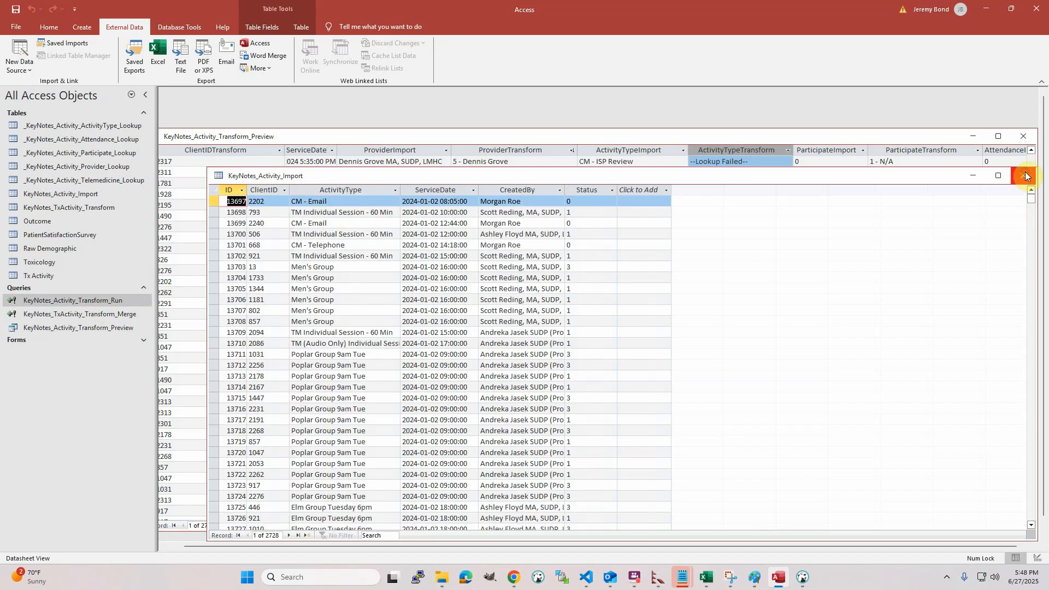
{"action": "left_click", "coordinate": [1023, 176]}
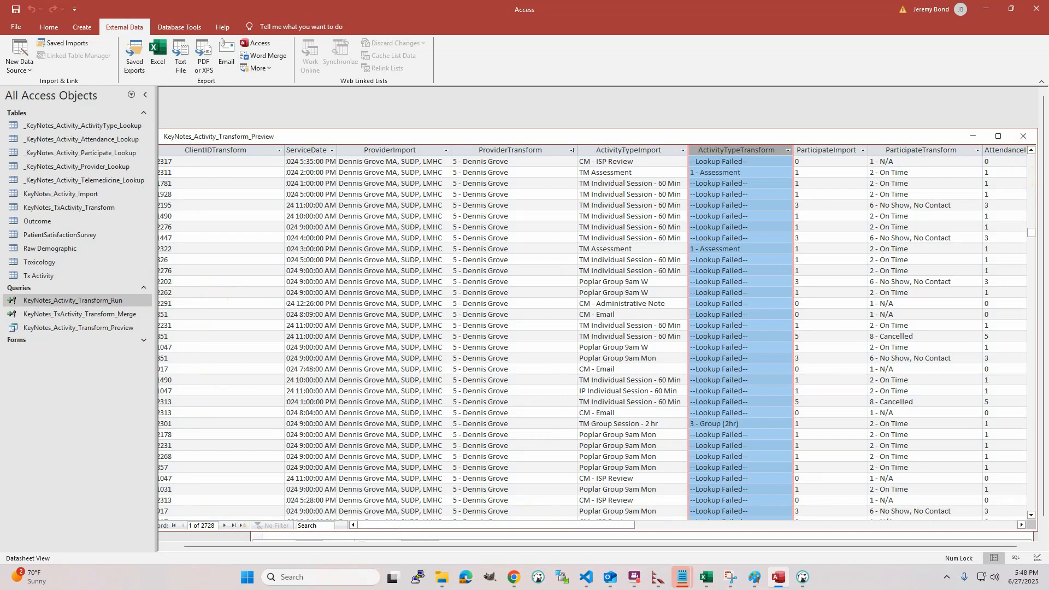
- Delete all records from the KeyNotes_Activity_Import table and confirm the deletion
{"action": "double_click", "coordinate": [104, 194]}
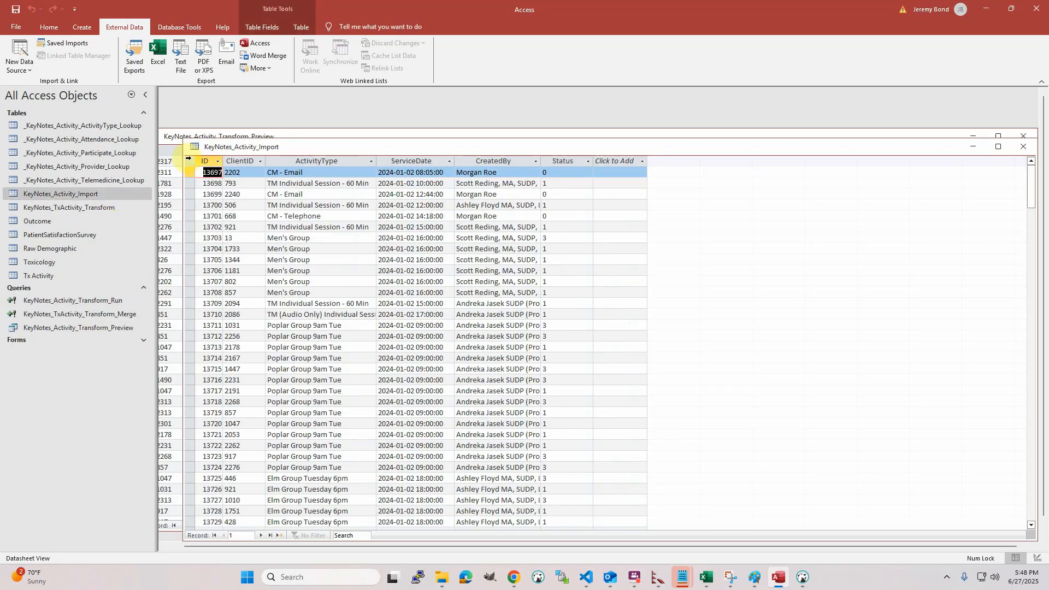
{"action": "left_click", "coordinate": [188, 161]}
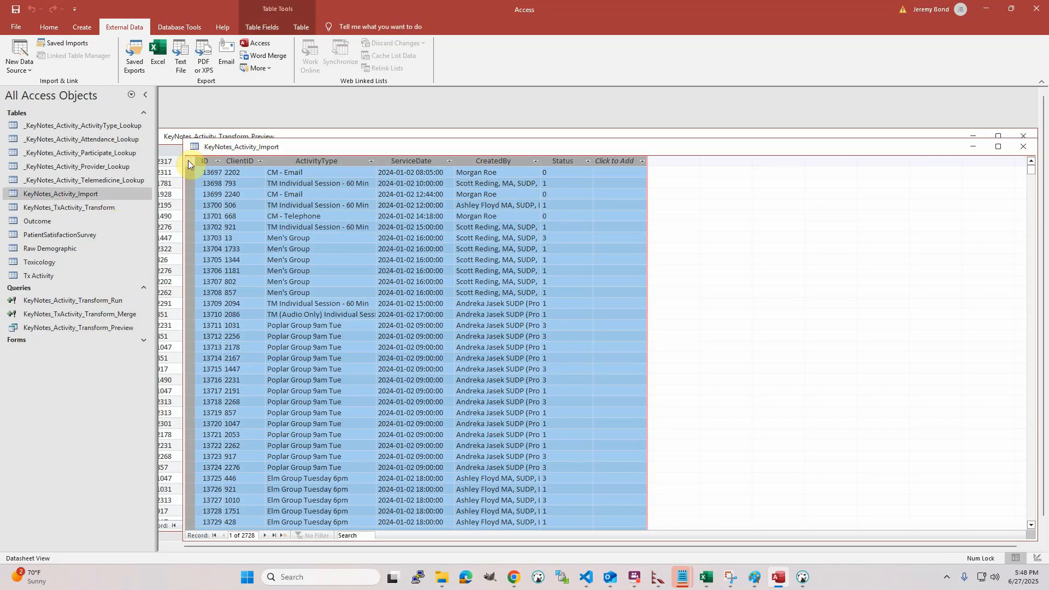
{"action": "key", "text": "Delete"}
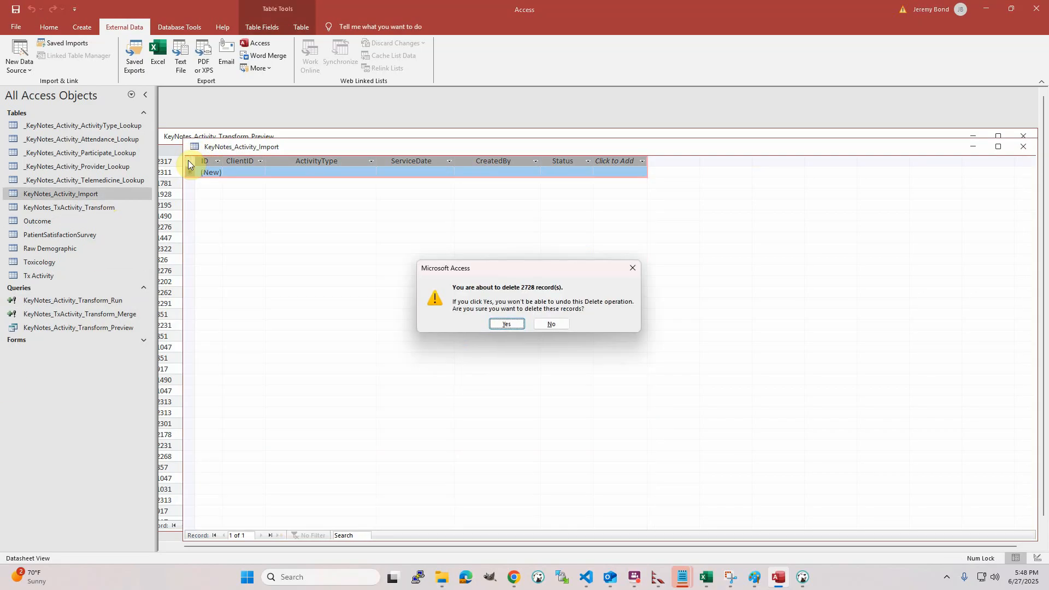
{"action": "left_click", "coordinate": [508, 324]}
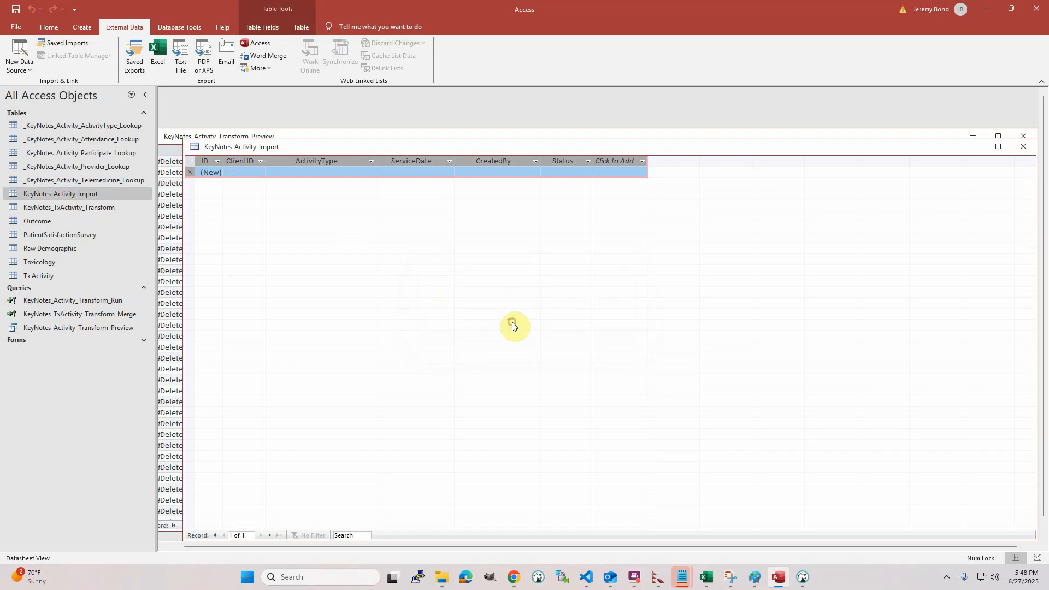
- Open the KeyNotes_TxActivity_Transform table and delete all of its records, confirming the deletion
{"action": "left_click", "coordinate": [129, 209]}
{"action": "double_click", "coordinate": [121, 207]}
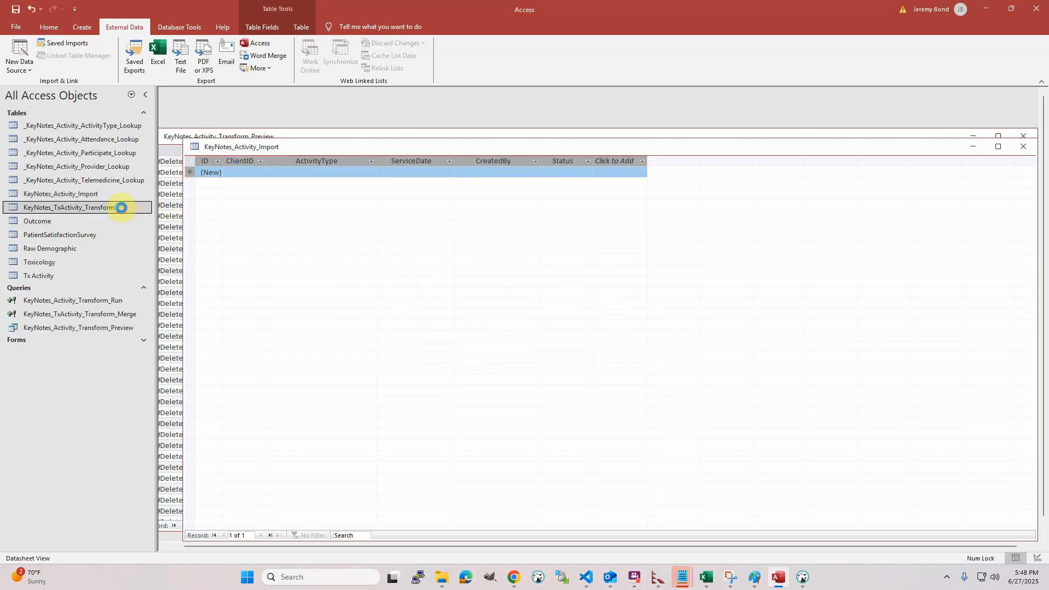
{"action": "left_click", "coordinate": [212, 191]}
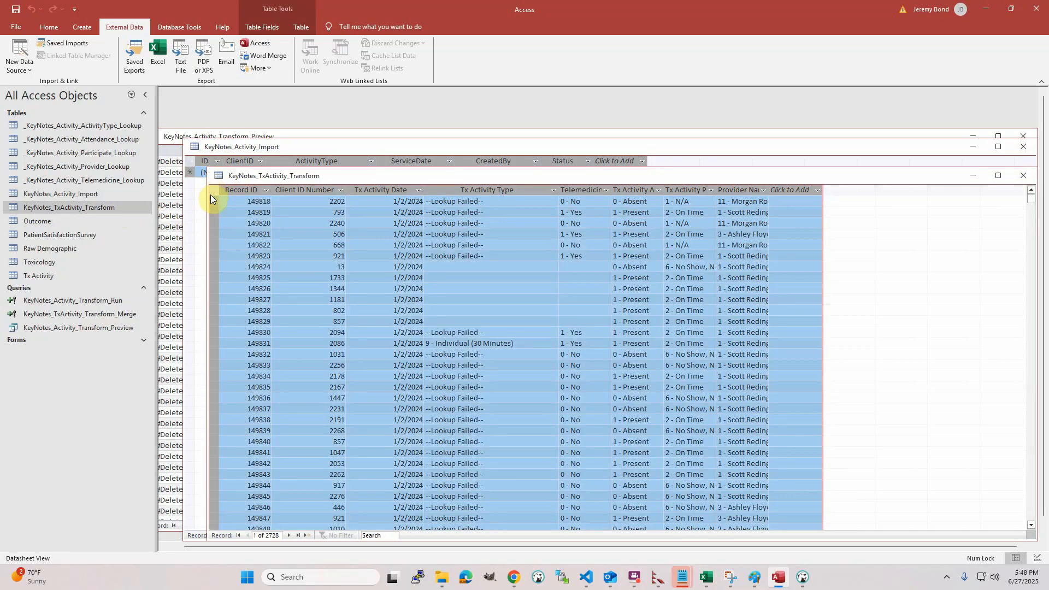
{"action": "key", "text": "Delete"}
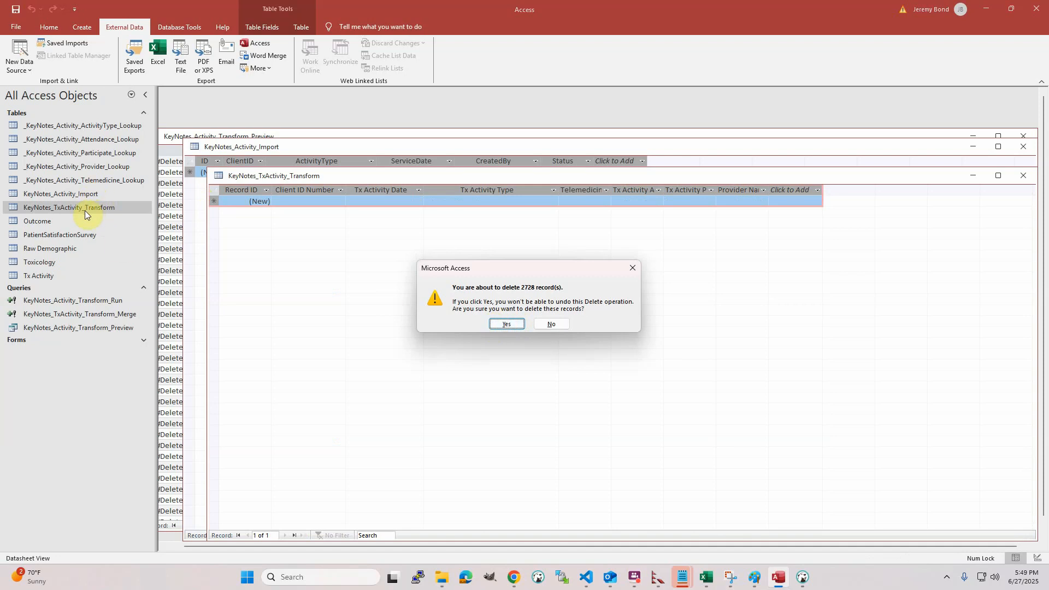
{"action": "left_click", "coordinate": [547, 326]}
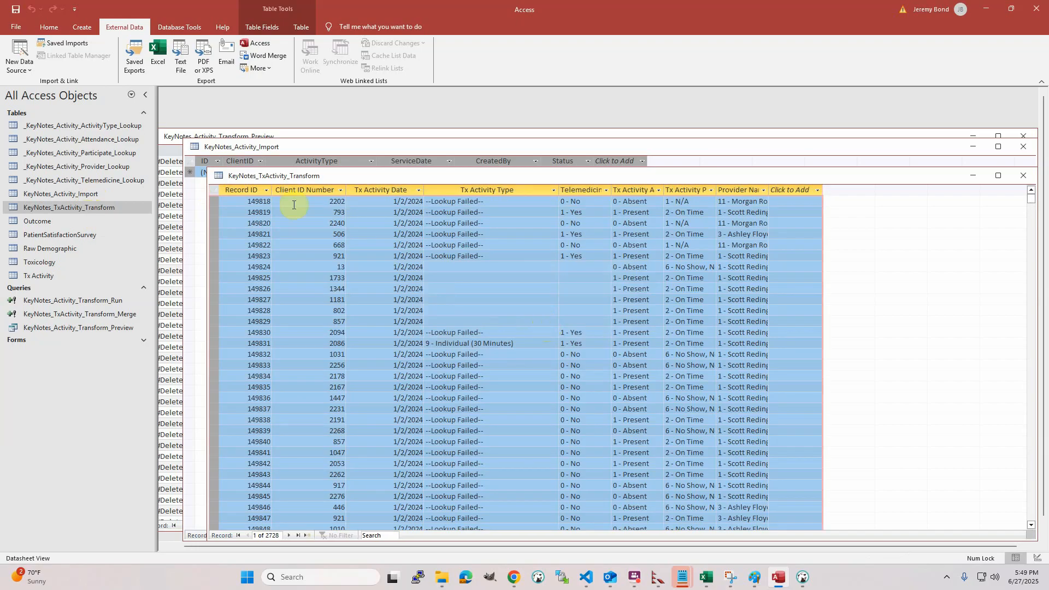
{"action": "left_click", "coordinate": [218, 193]}
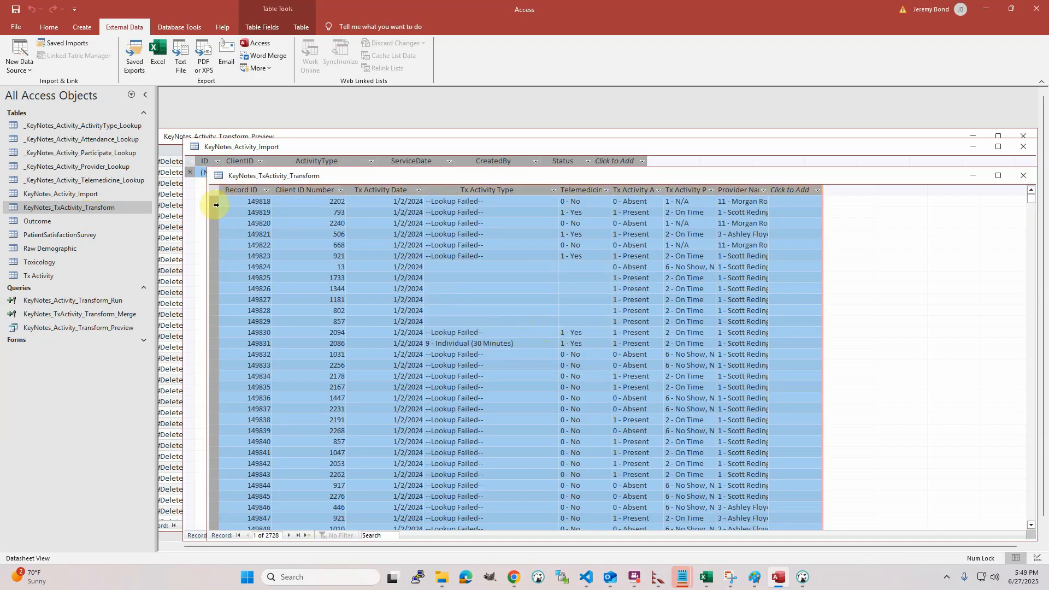
{"action": "key", "text": "Delete"}
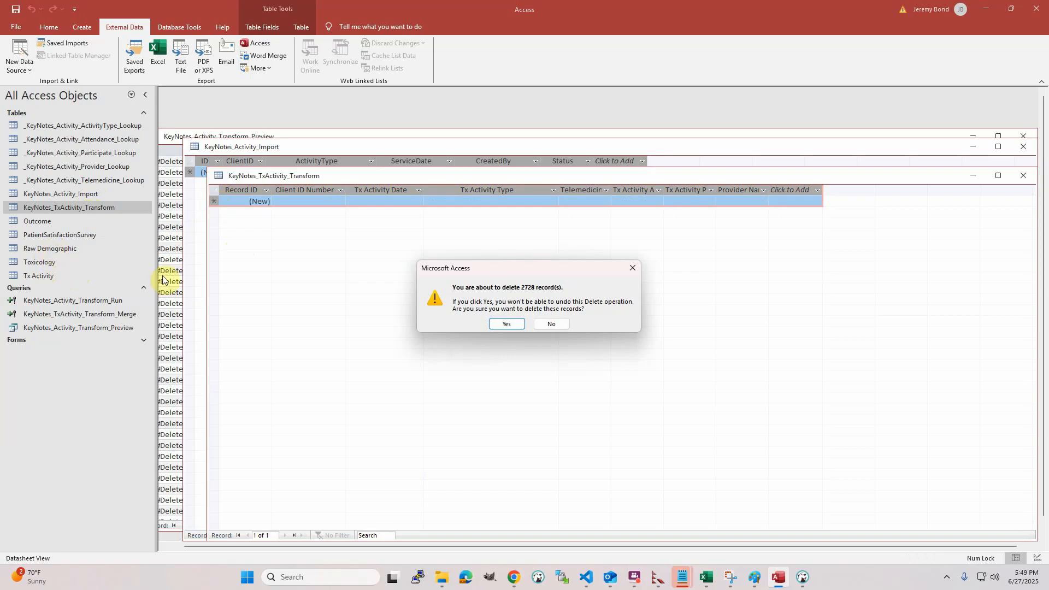
{"action": "left_click", "coordinate": [506, 324]}
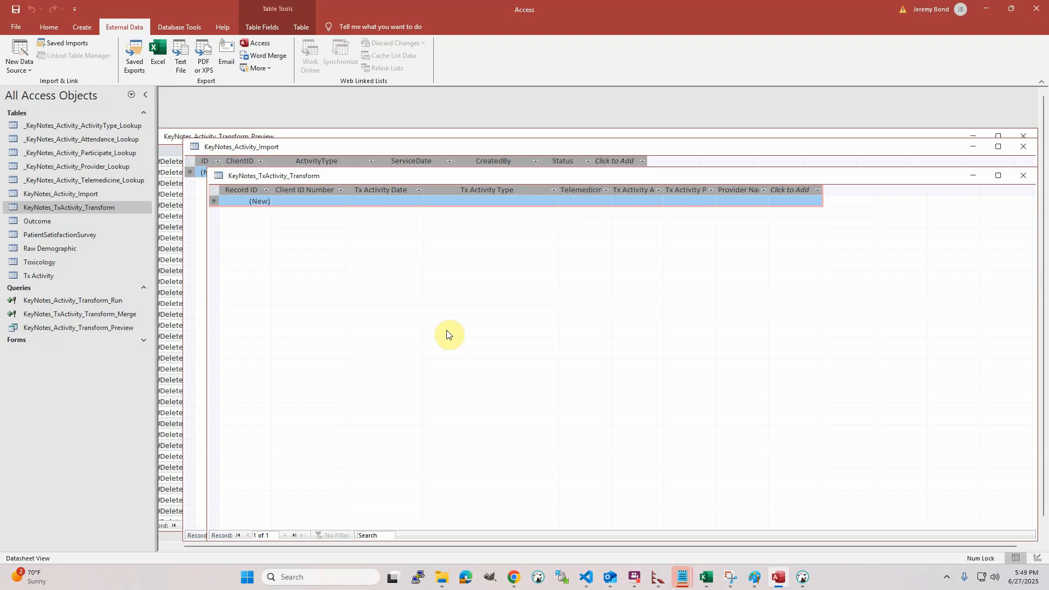
- Close the emptied transform and import tables and the KeyNotes_Activity_Transform_Preview query without saving its layout changes
{"action": "left_click", "coordinate": [1024, 177]}
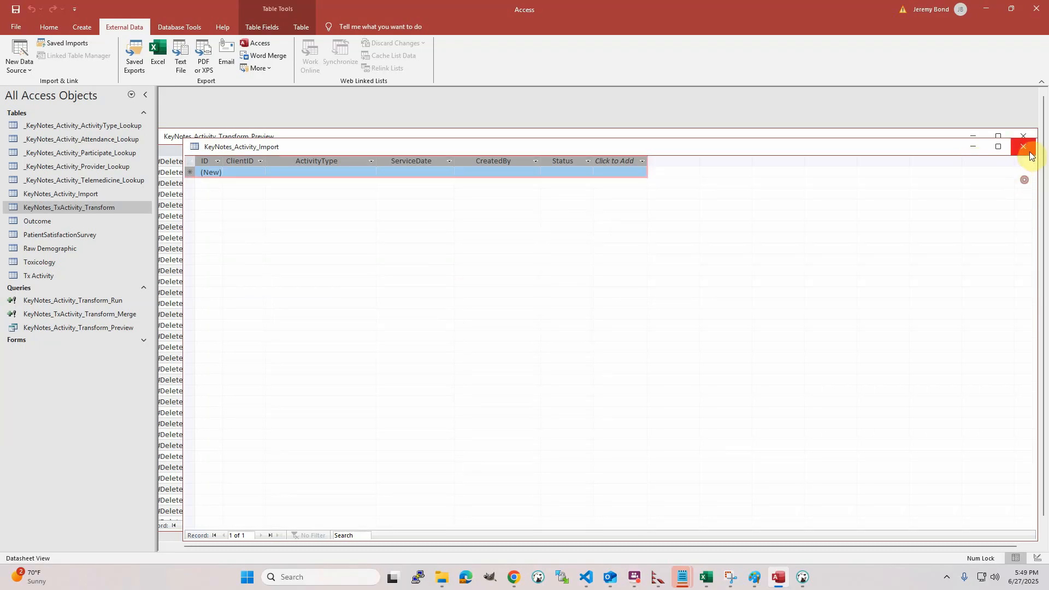
{"action": "left_click", "coordinate": [1024, 148]}
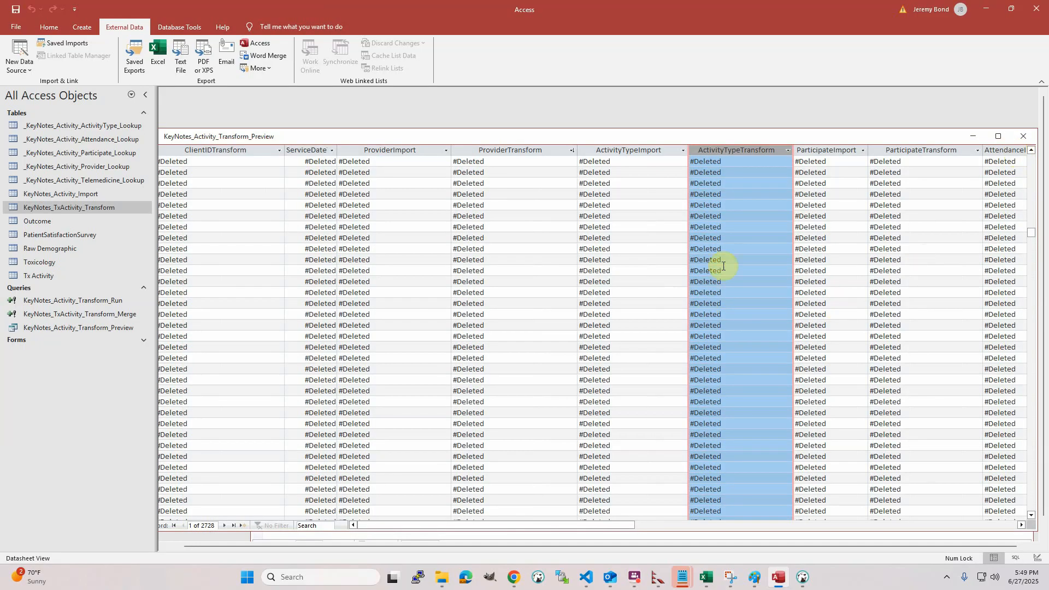
{"action": "left_click", "coordinate": [1023, 136]}
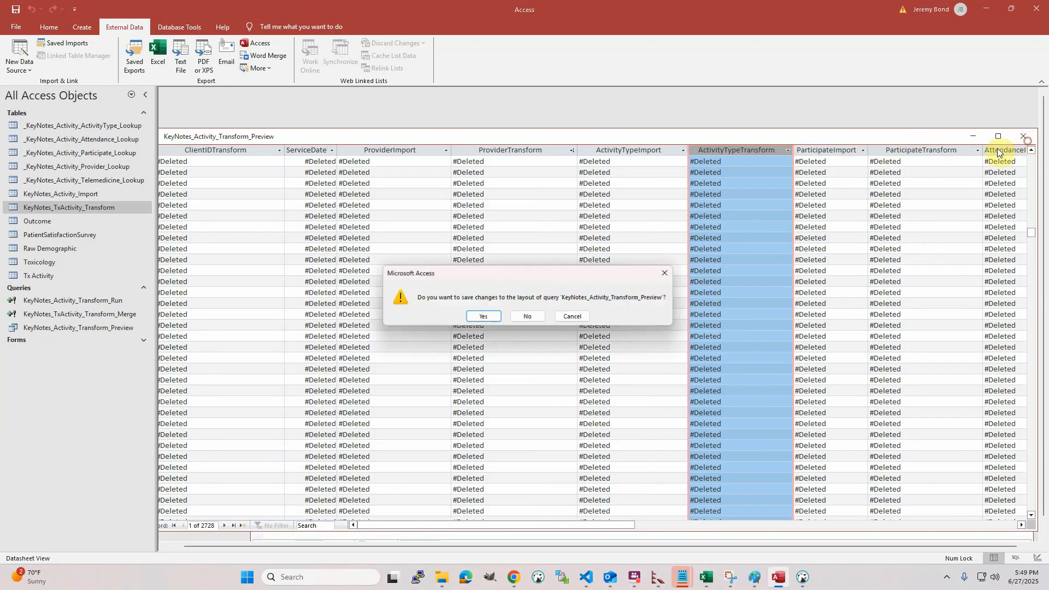
{"action": "left_click", "coordinate": [519, 318]}
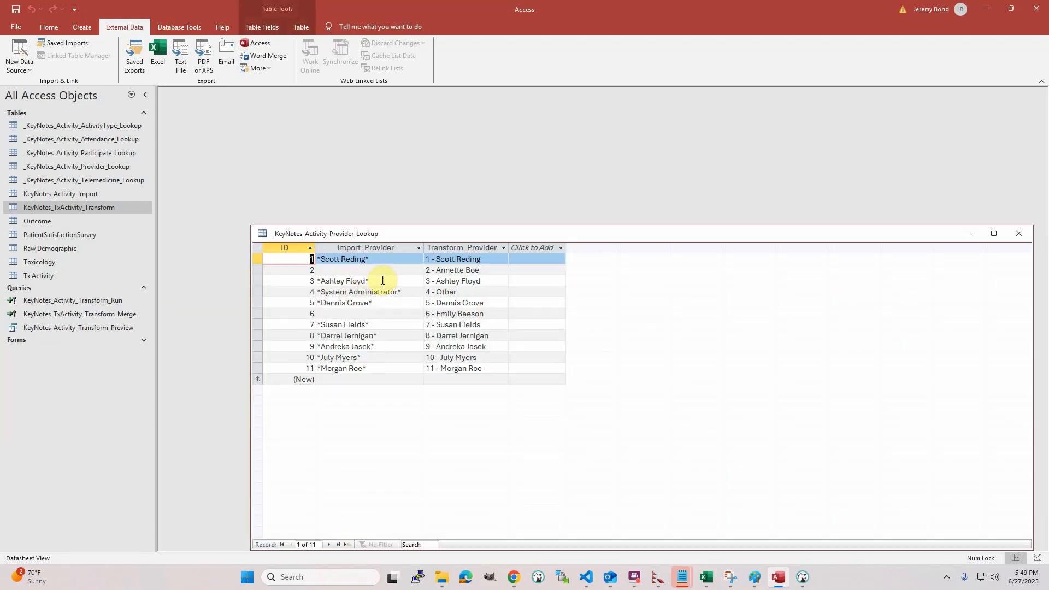
- Move the _KeyNotes_Activity_Provider_Lookup table window higher and compare the first record's Import_Provider and Transform_Provider values
{"action": "left_click_drag", "start_coordinate": [371, 234], "coordinate": [324, 120]}
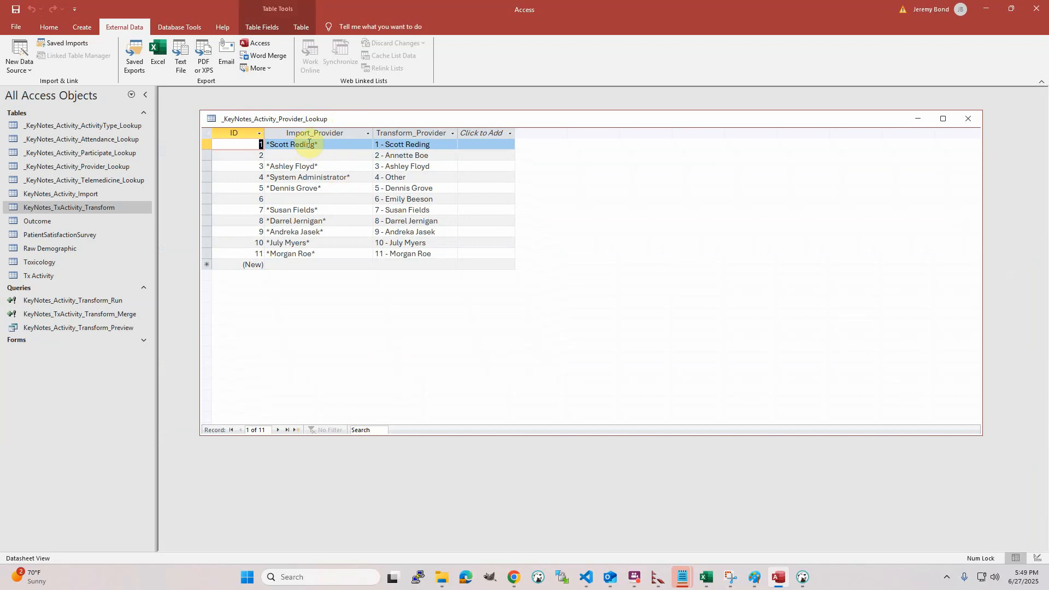
{"action": "double_click", "coordinate": [277, 144]}
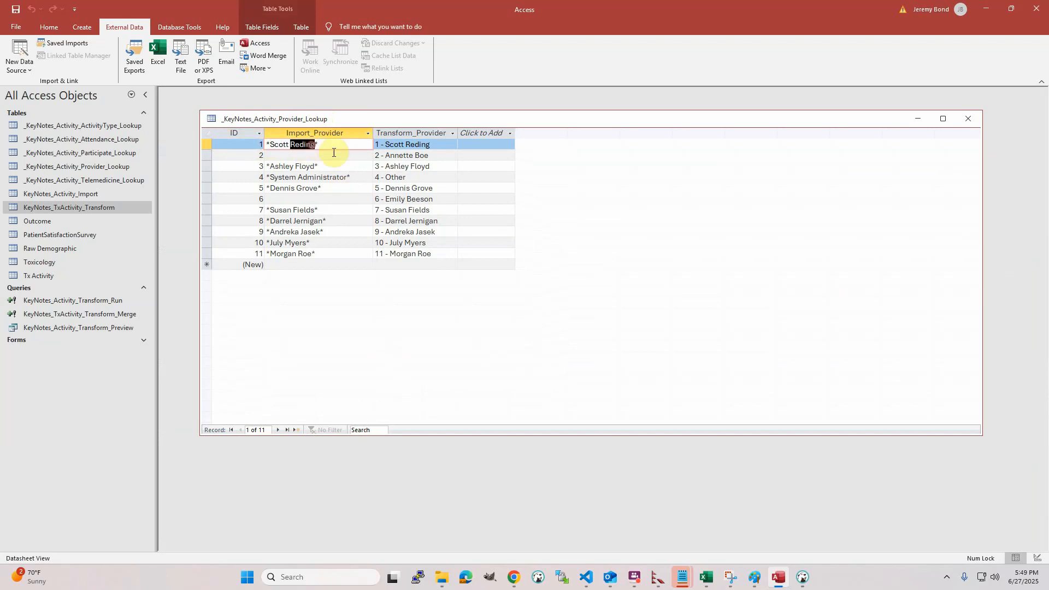
{"action": "left_click", "coordinate": [396, 146]}
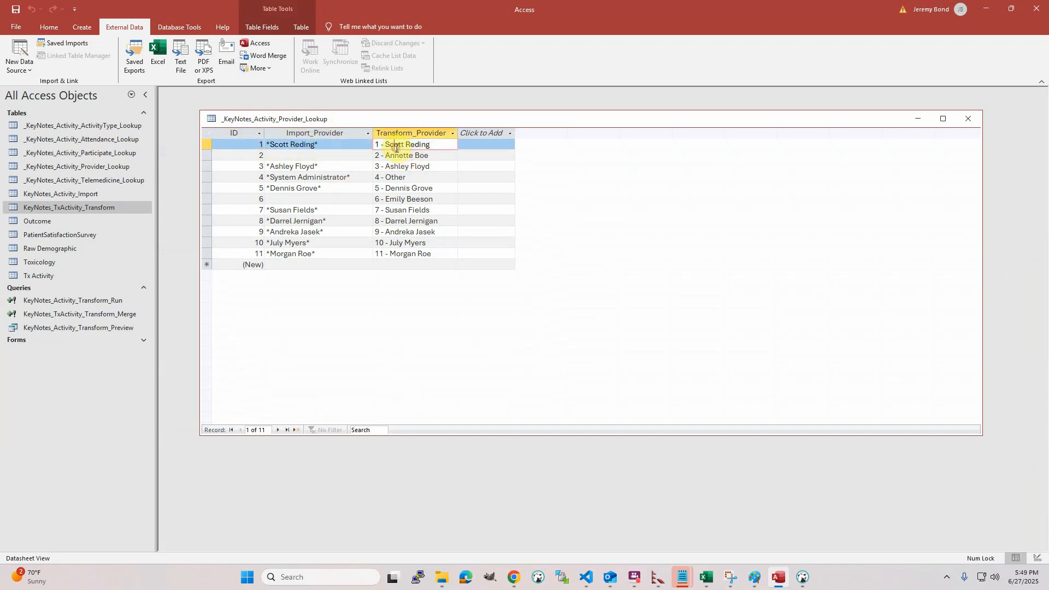
- Check the provider mappings of records 3 and 2, and open _KeyNotes_Activity_Telemedicine_Lookup to examine how a blank import value is mapped
{"action": "double_click", "coordinate": [281, 166]}
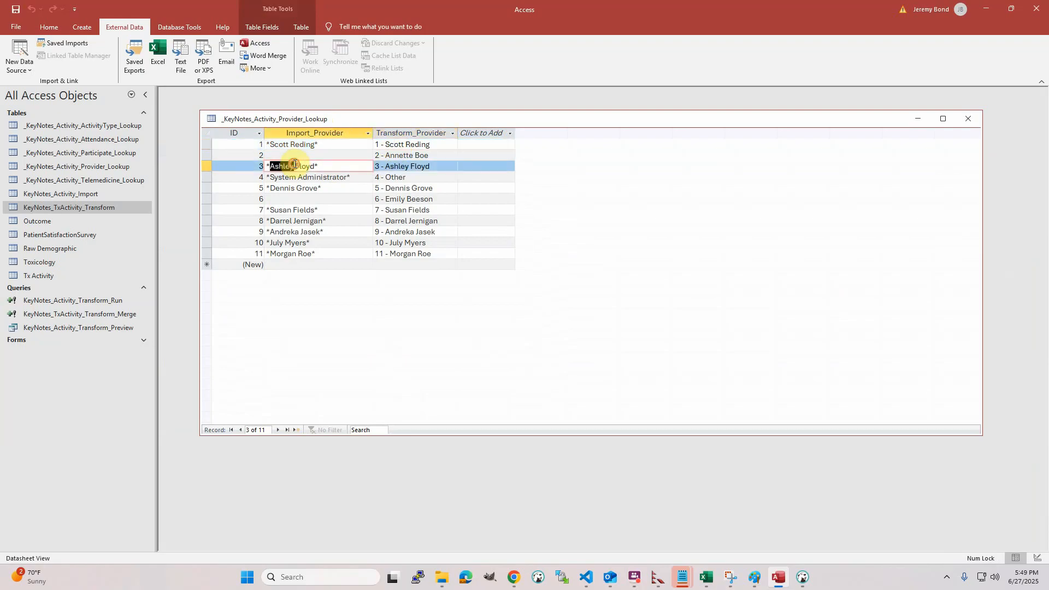
{"action": "double_click", "coordinate": [399, 155]}
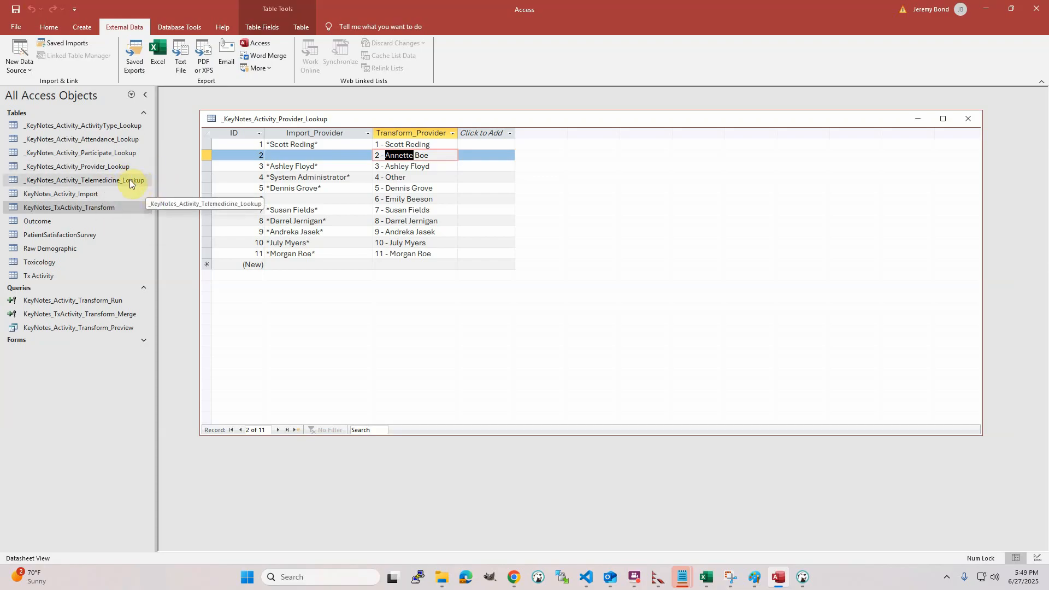
{"action": "double_click", "coordinate": [129, 179]}
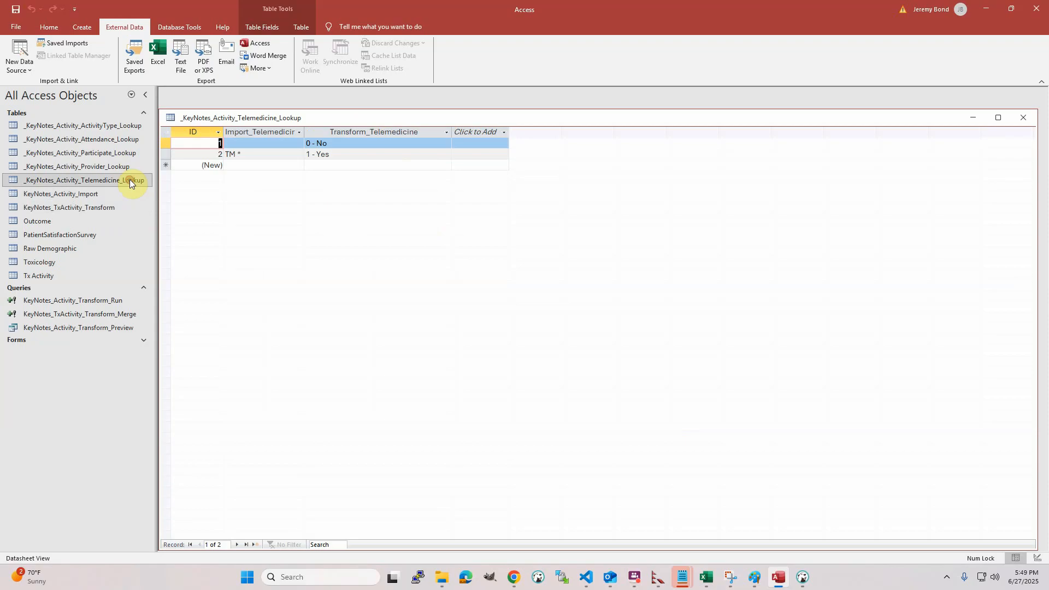
{"action": "double_click", "coordinate": [321, 143]}
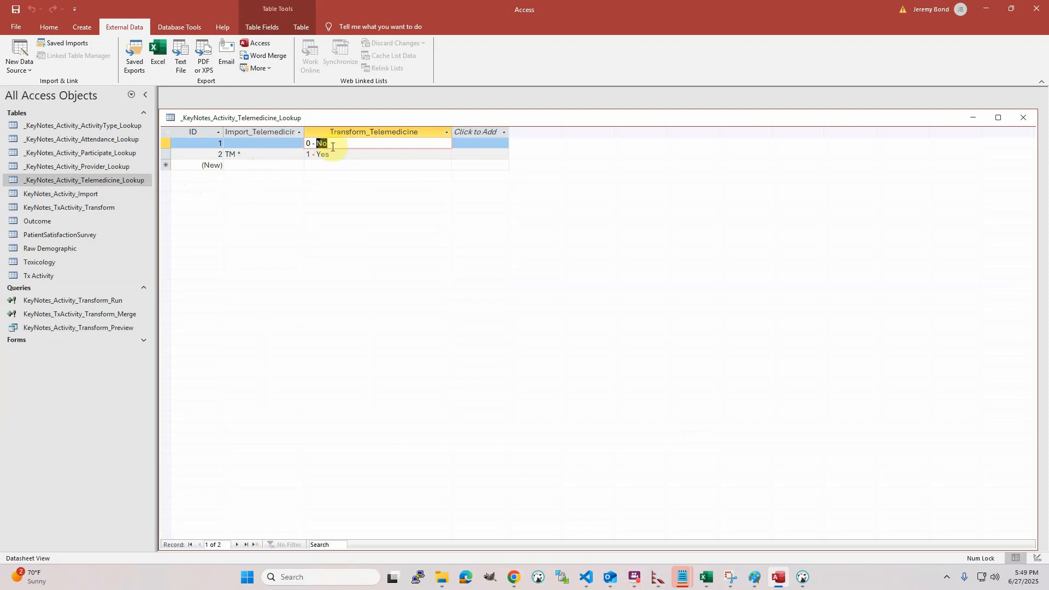
- Open the _KeyNotes_Activity_Participate_Lookup table and examine the blank Import_Participate cells of records 3, 4, 7 and 10
{"action": "double_click", "coordinate": [132, 167]}
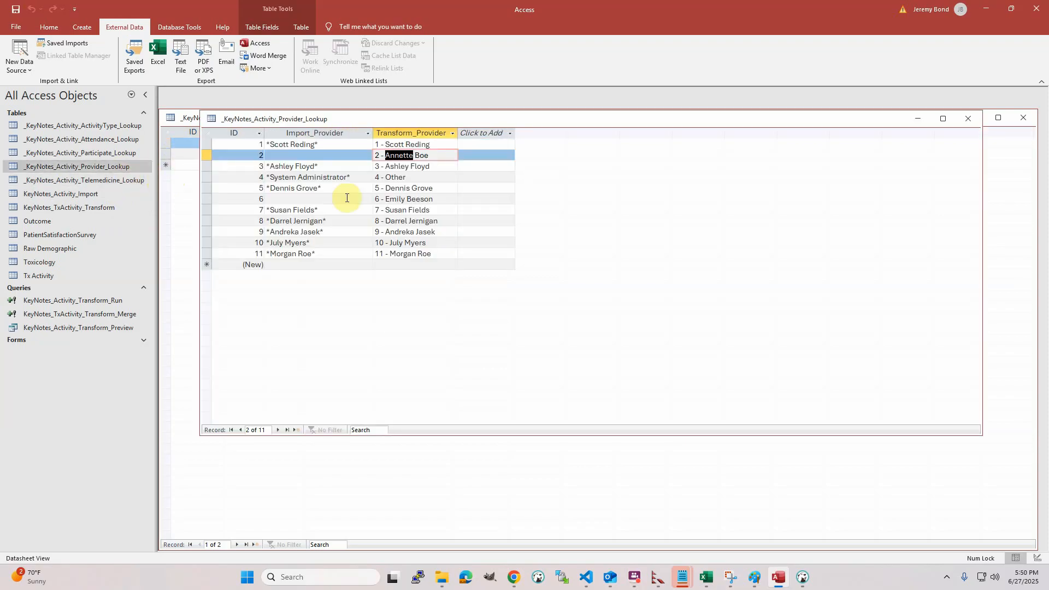
{"action": "left_click", "coordinate": [105, 152]}
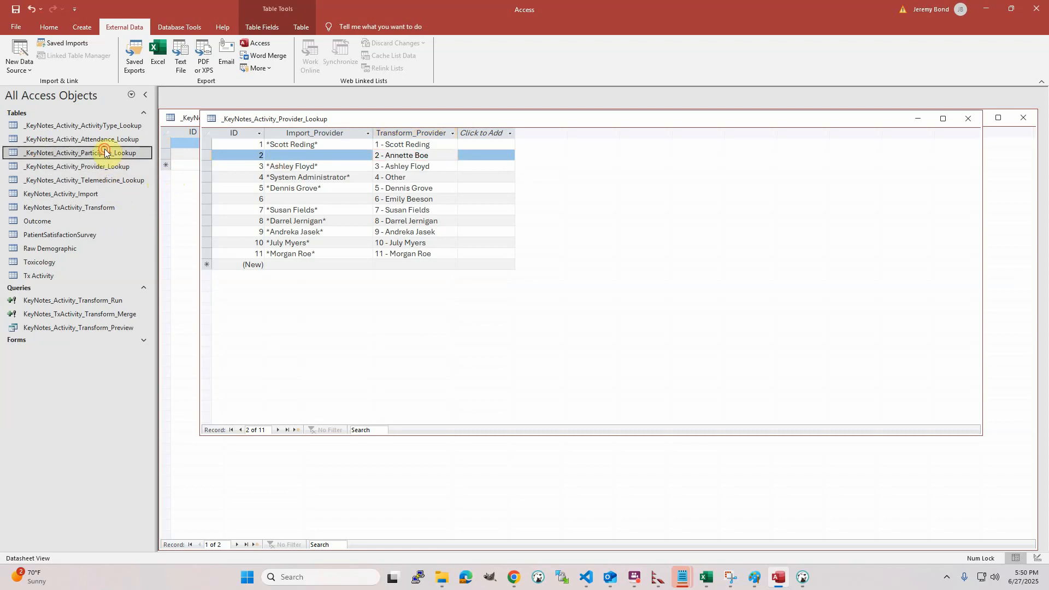
{"action": "double_click", "coordinate": [105, 152]}
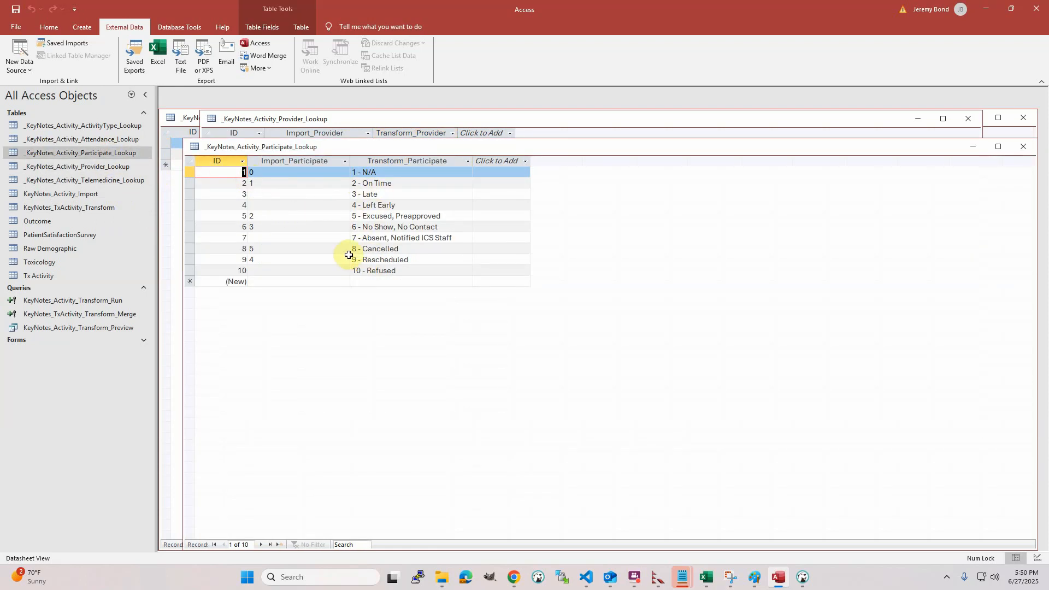
{"action": "left_click", "coordinate": [257, 194]}
{"action": "left_click", "coordinate": [264, 205]}
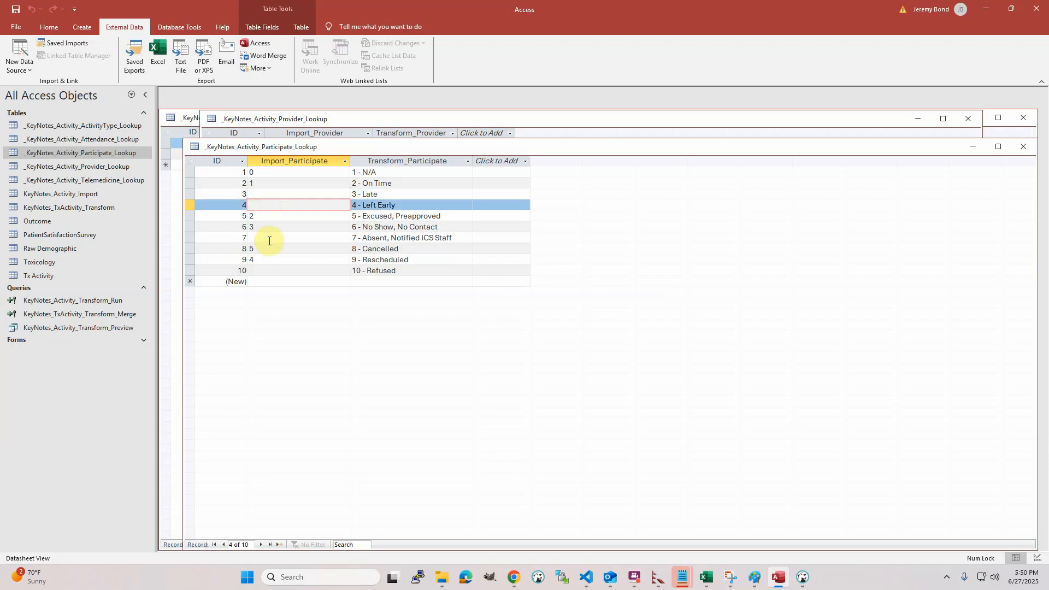
{"action": "left_click", "coordinate": [257, 237]}
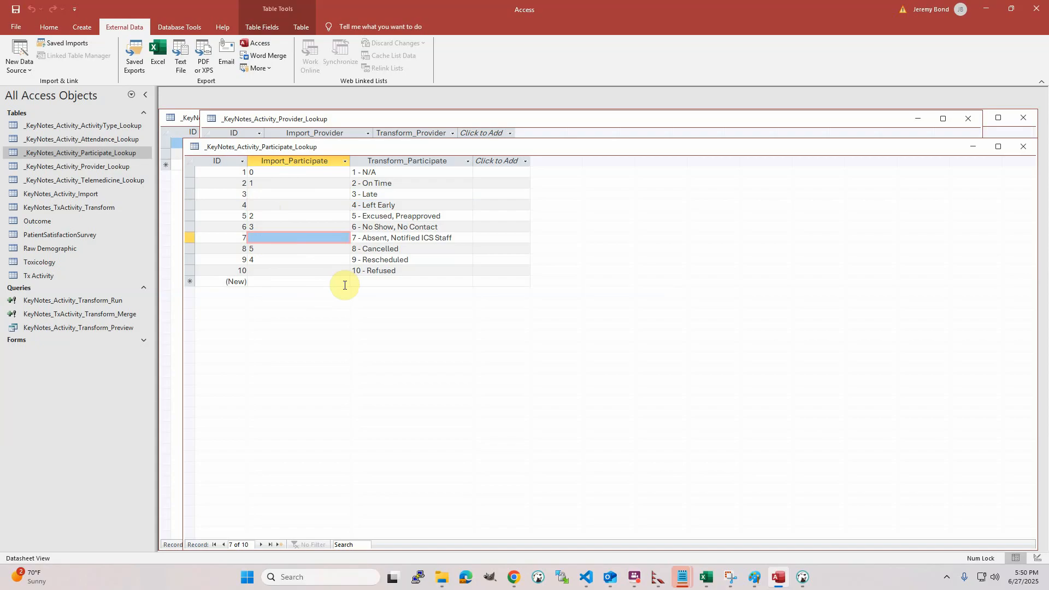
{"action": "left_click", "coordinate": [259, 195]}
{"action": "left_click", "coordinate": [260, 206]}
{"action": "left_click", "coordinate": [268, 240]}
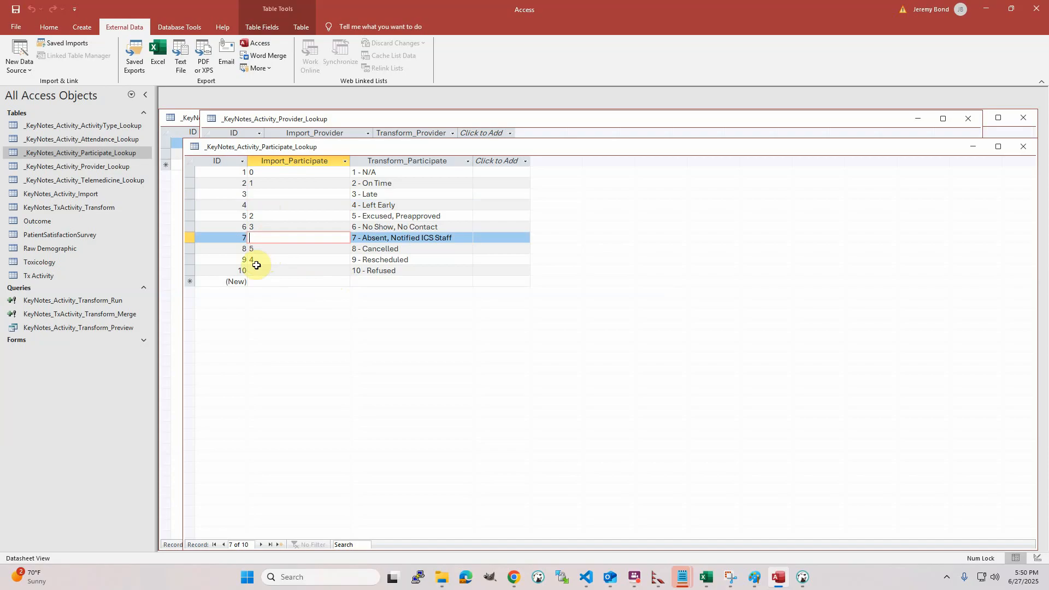
{"action": "left_click", "coordinate": [257, 270]}
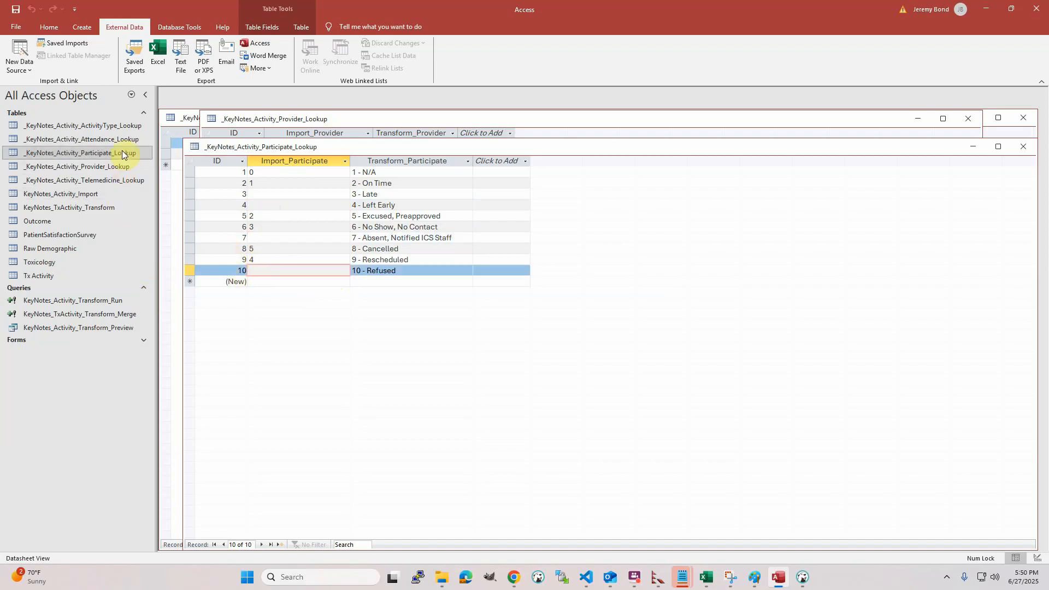
- Open the _KeyNotes_Activity_Attendance_Lookup and _KeyNotes_Activity_ActivityType_Lookup tables and review their mappings, including the Peer Support activity types
{"action": "double_click", "coordinate": [108, 140]}
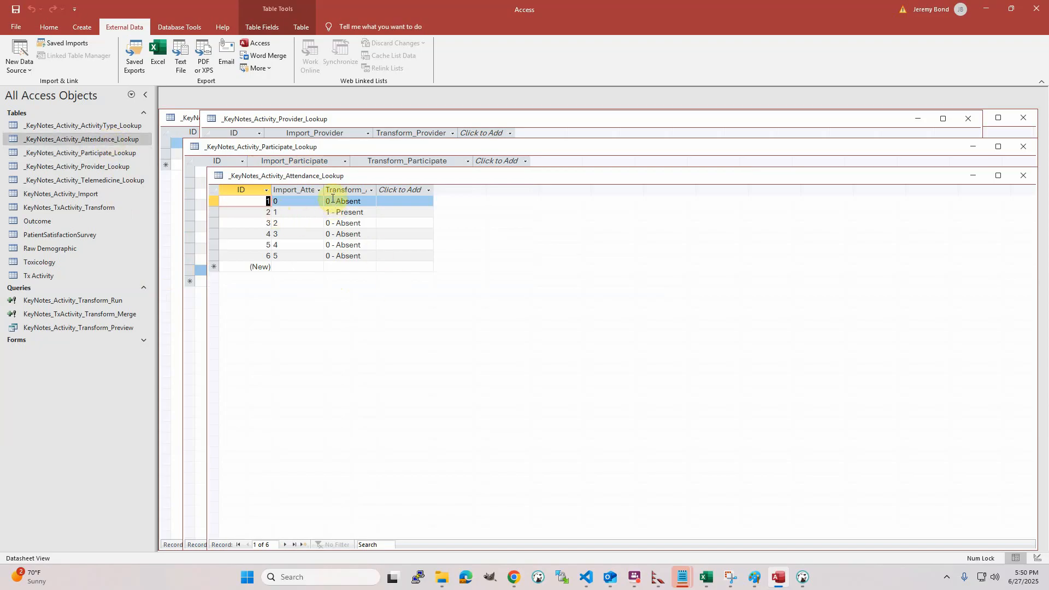
{"action": "double_click", "coordinate": [118, 125]}
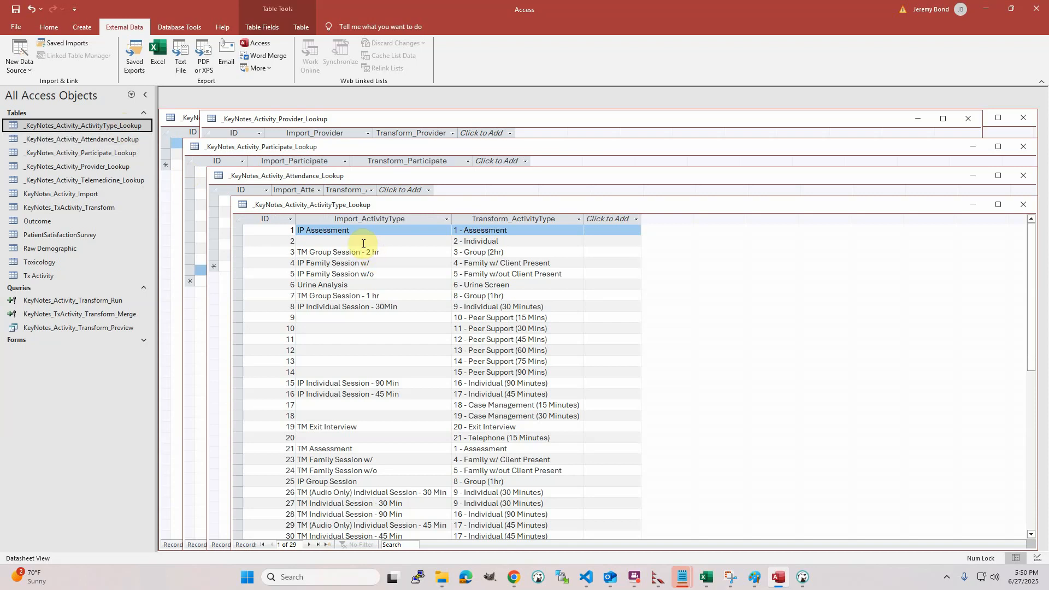
{"action": "scroll", "coordinate": [415, 304], "scroll_direction": "down", "scroll_amount": 1}
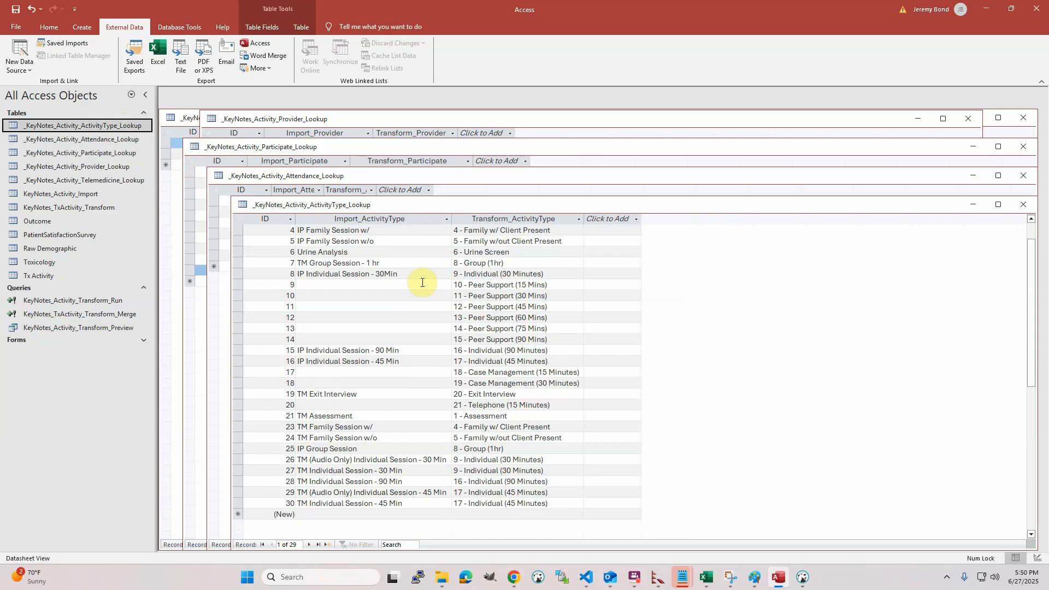
{"action": "left_click", "coordinate": [491, 283]}
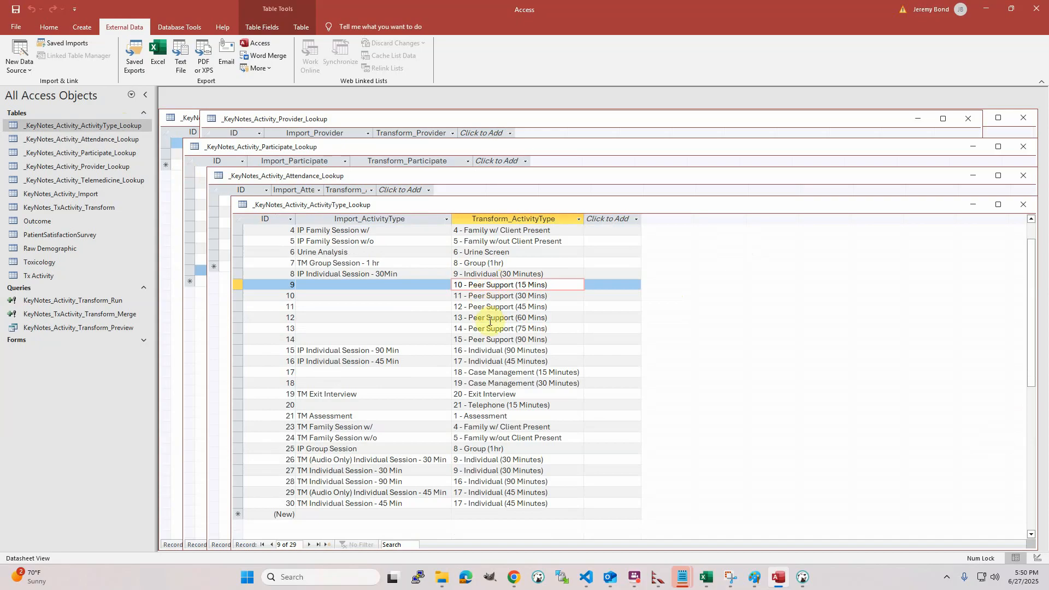
{"action": "scroll", "coordinate": [489, 322], "scroll_direction": "down", "scroll_amount": 1}
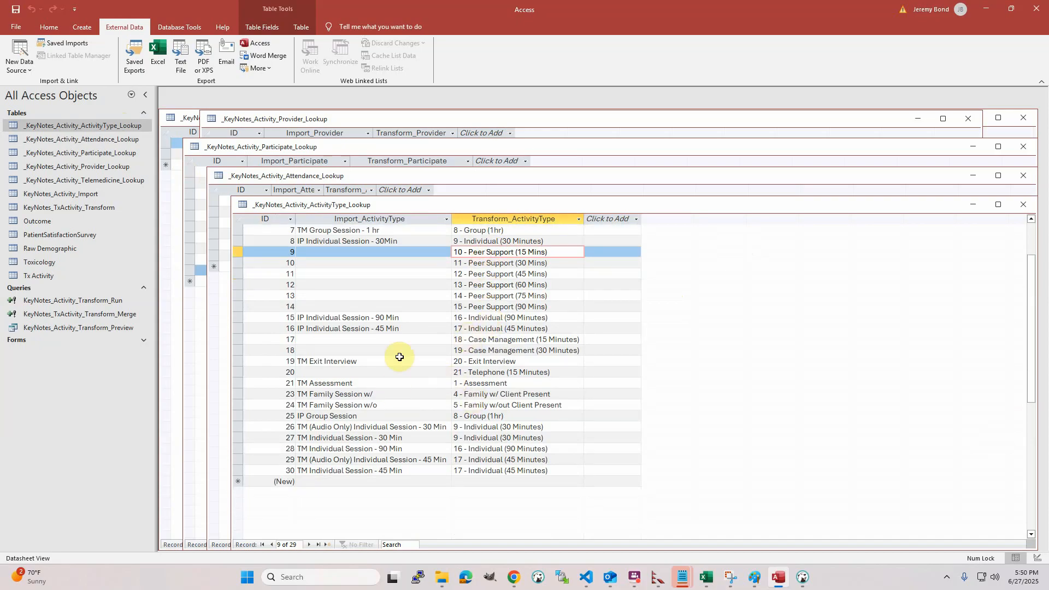
{"action": "scroll", "coordinate": [392, 388], "scroll_direction": "up", "scroll_amount": 2}
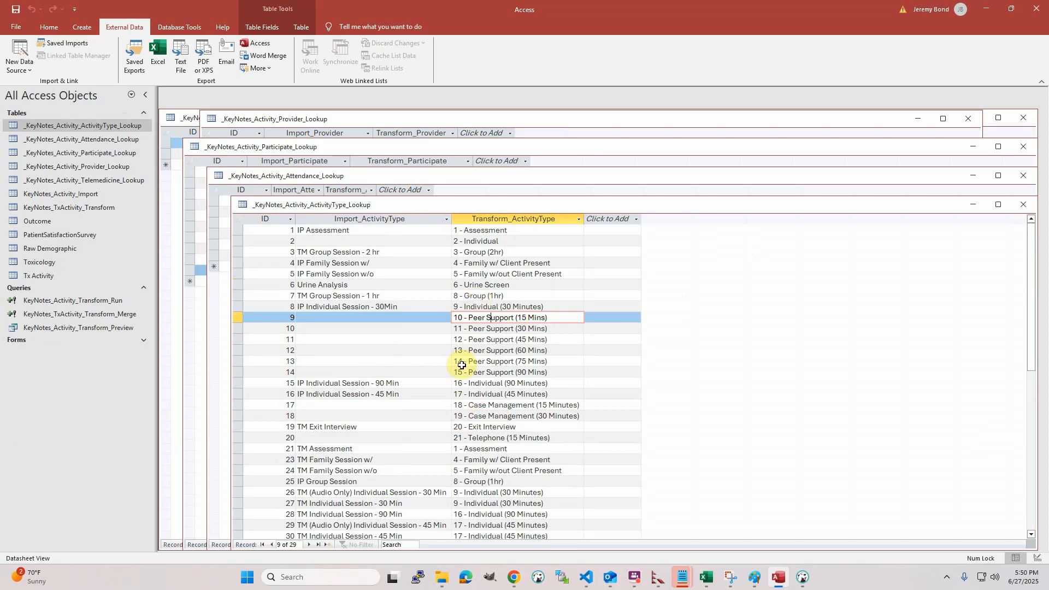
- Compare the IP and TM prefixes of the "Family Session w/" entries in records 4 and 23 of the activity type lookup
{"action": "left_click", "coordinate": [369, 263]}
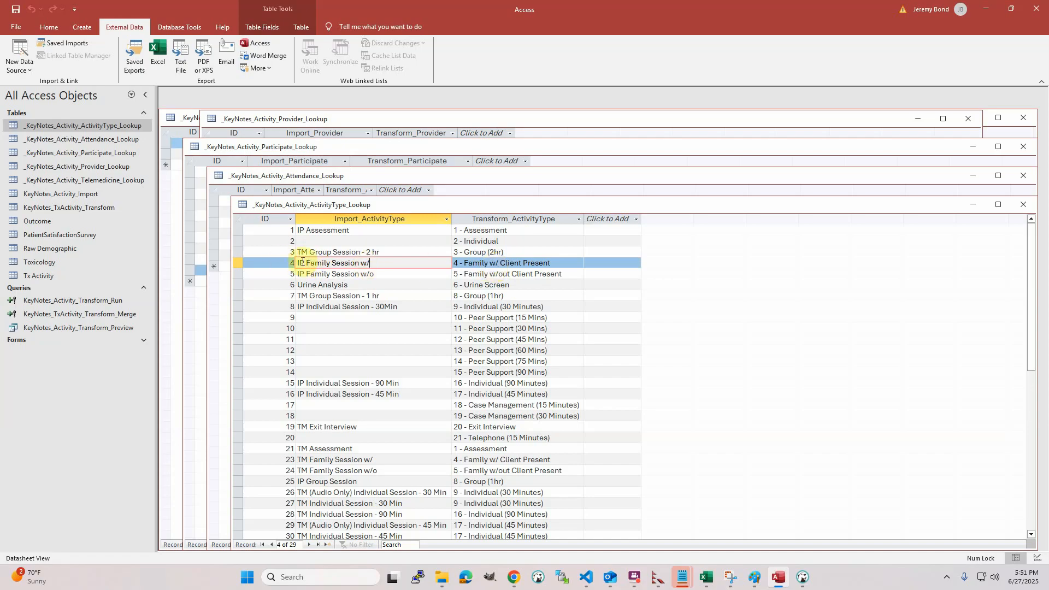
{"action": "left_click_drag", "start_coordinate": [303, 263], "coordinate": [297, 264]}
{"action": "scroll", "coordinate": [350, 291], "scroll_direction": "down", "scroll_amount": 1}
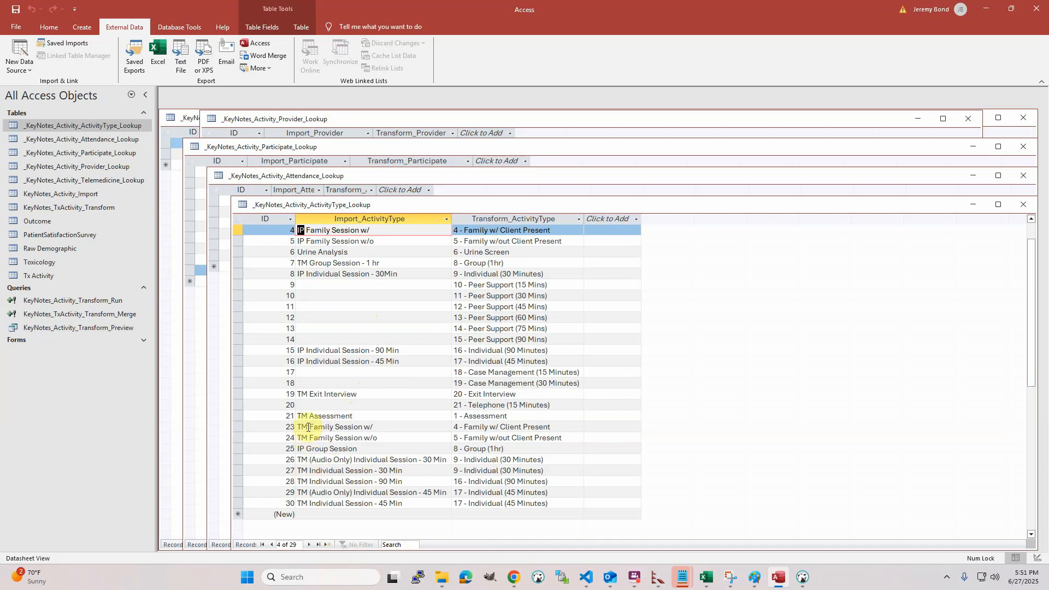
{"action": "left_click_drag", "start_coordinate": [307, 427], "coordinate": [289, 427]}
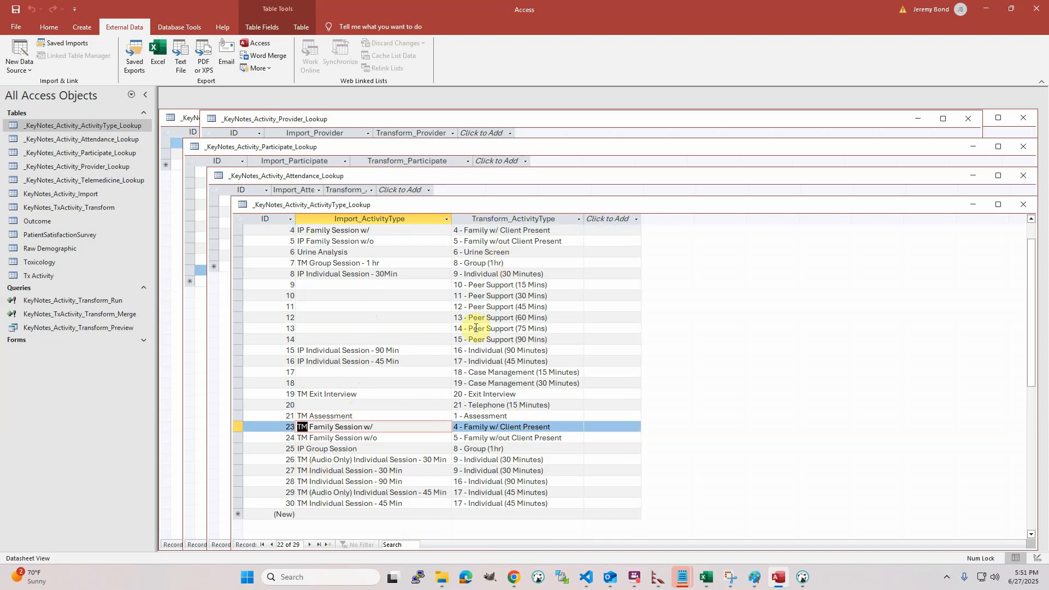
{"action": "scroll", "coordinate": [472, 373], "scroll_direction": "up", "scroll_amount": 1}
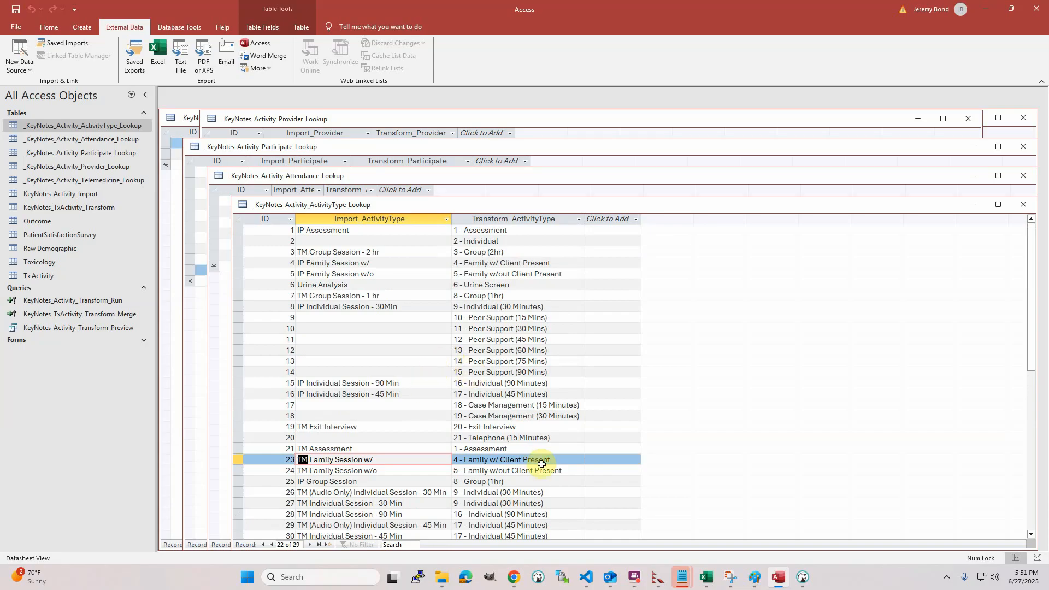
{"action": "left_click", "coordinate": [642, 581]}
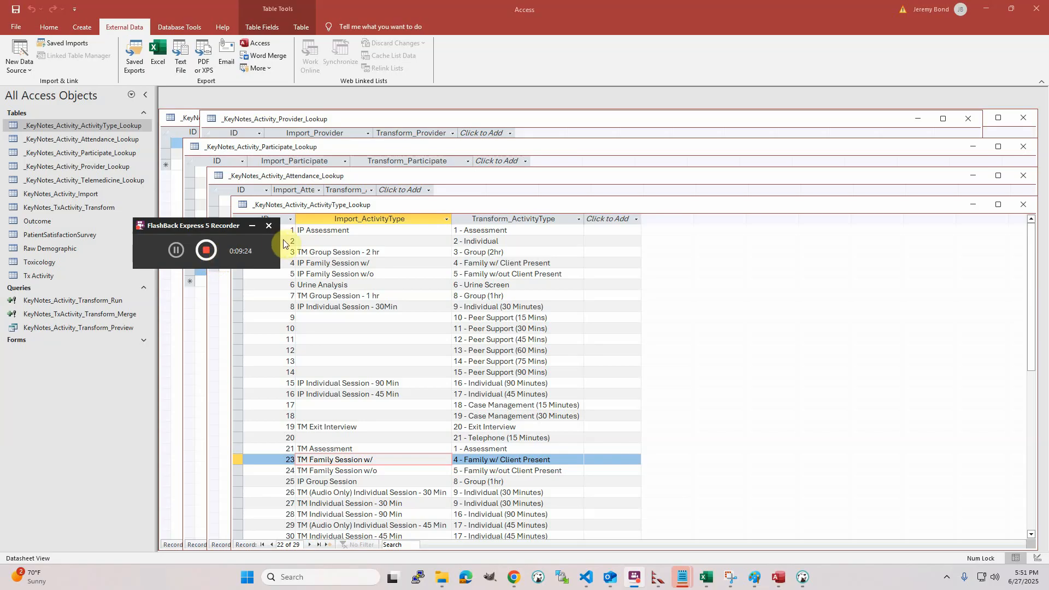
{"action": "left_click", "coordinate": [109, 422]}
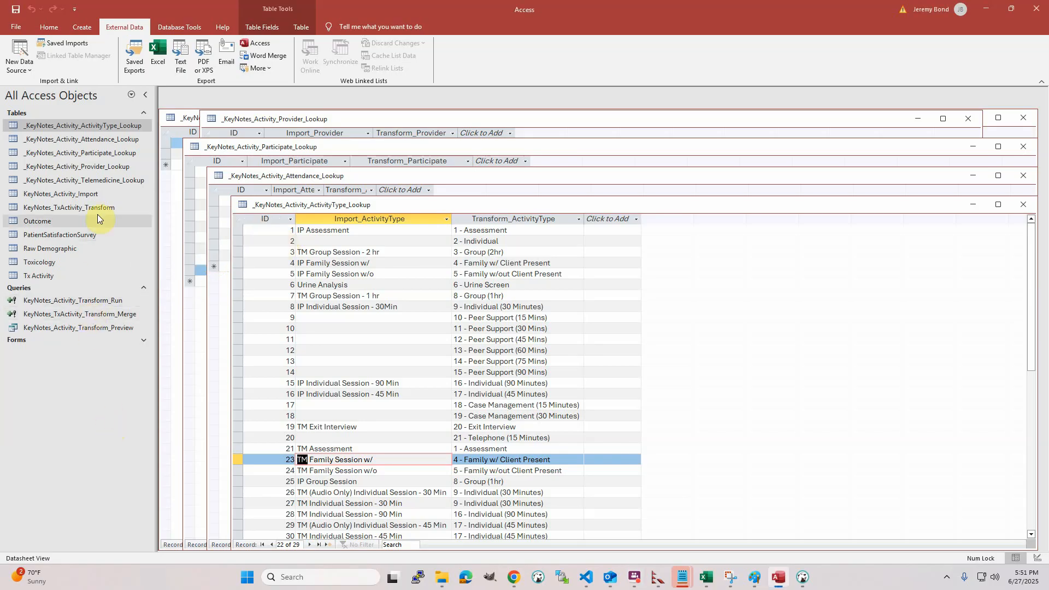
- Locate the KeyNotes_TxActivity_Transform_Merge query and open the KeyNotes_TxActivity_Transform table to view its contents
{"action": "left_click", "coordinate": [102, 314]}
{"action": "right_click", "coordinate": [101, 314]}
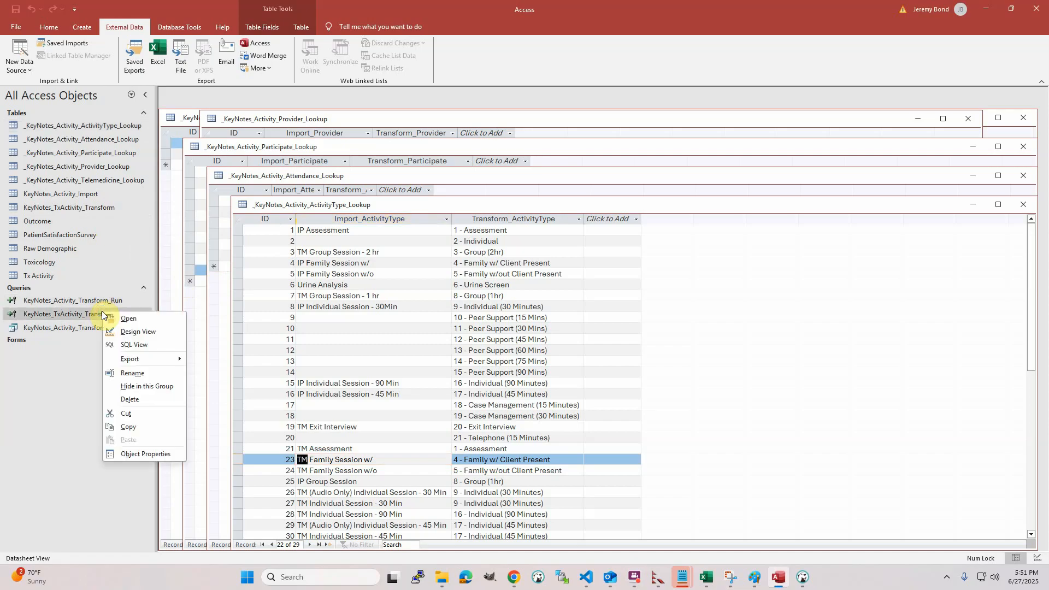
{"action": "double_click", "coordinate": [81, 209]}
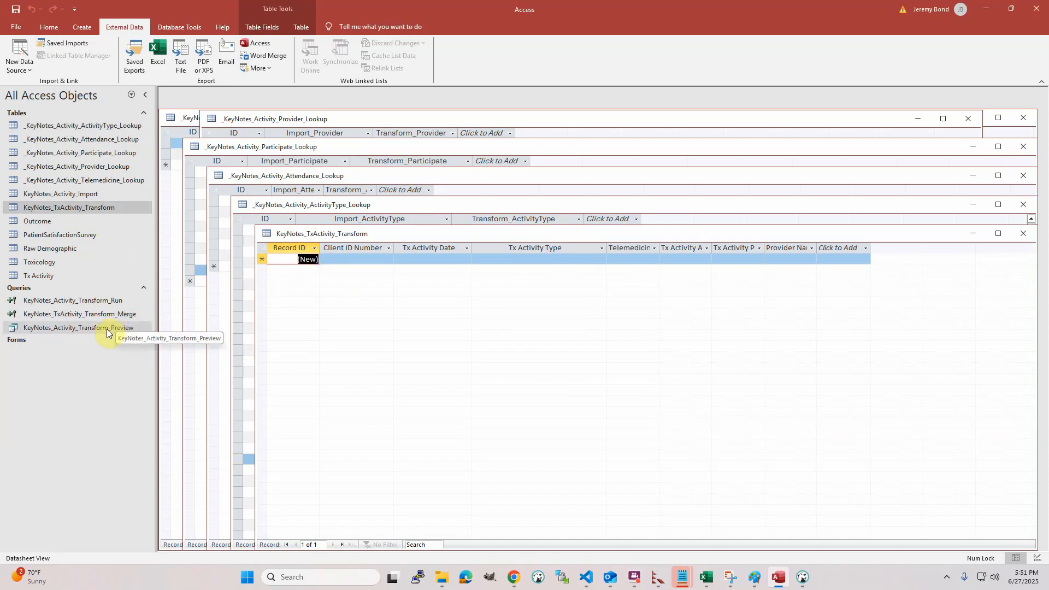
- Close the KeyNotes_TxActivity_Transform, _KeyNotes_Activity_ActivityType_Lookup and _KeyNotes_Activity_Attendance_Lookup tables
{"action": "left_click", "coordinate": [1022, 234]}
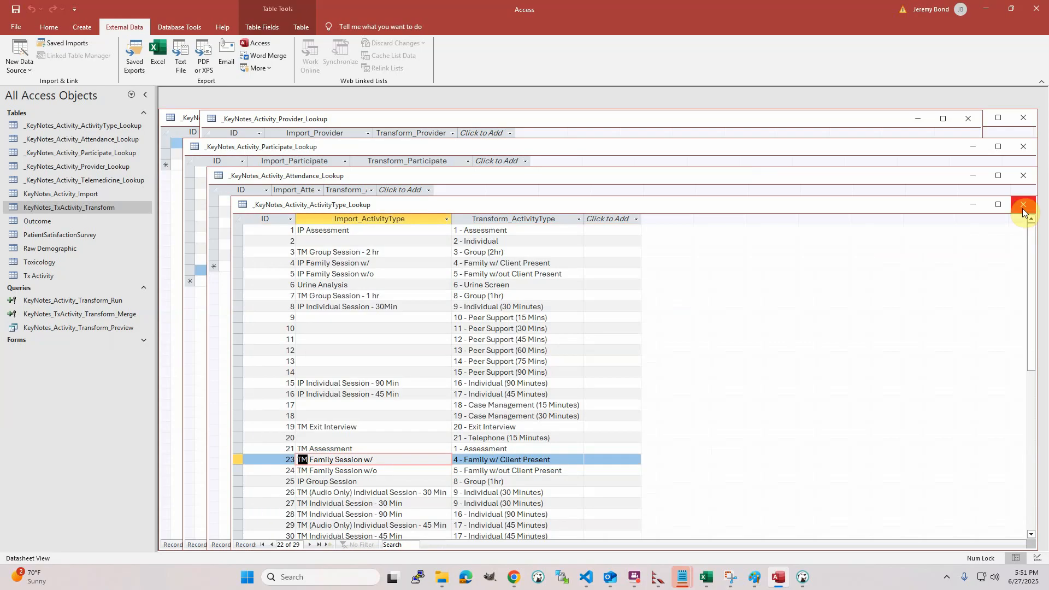
{"action": "left_click", "coordinate": [1023, 210]}
{"action": "left_click", "coordinate": [1022, 177]}
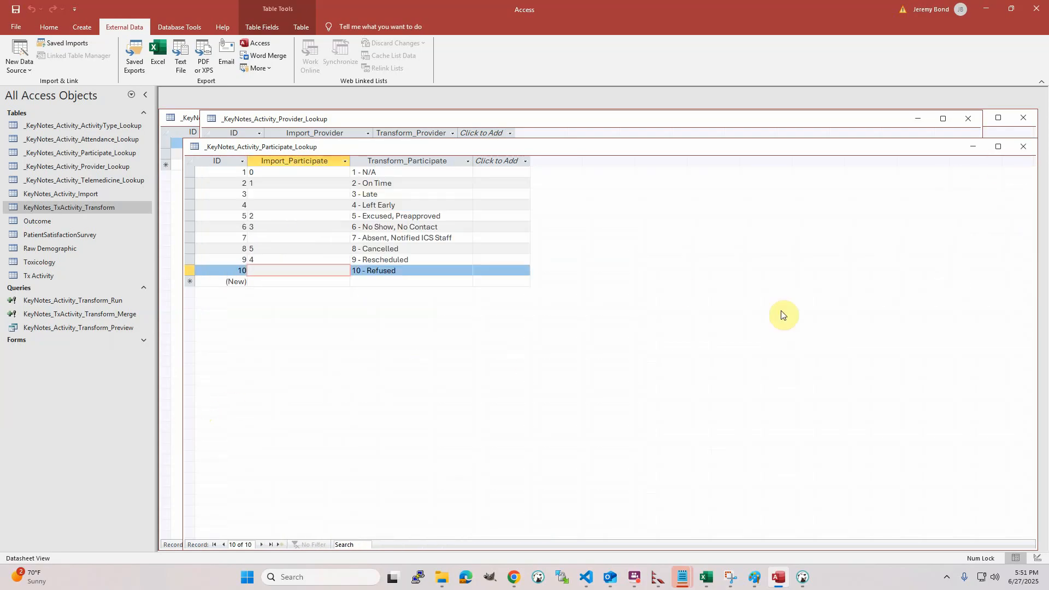
{"action": "left_click", "coordinate": [635, 577]}
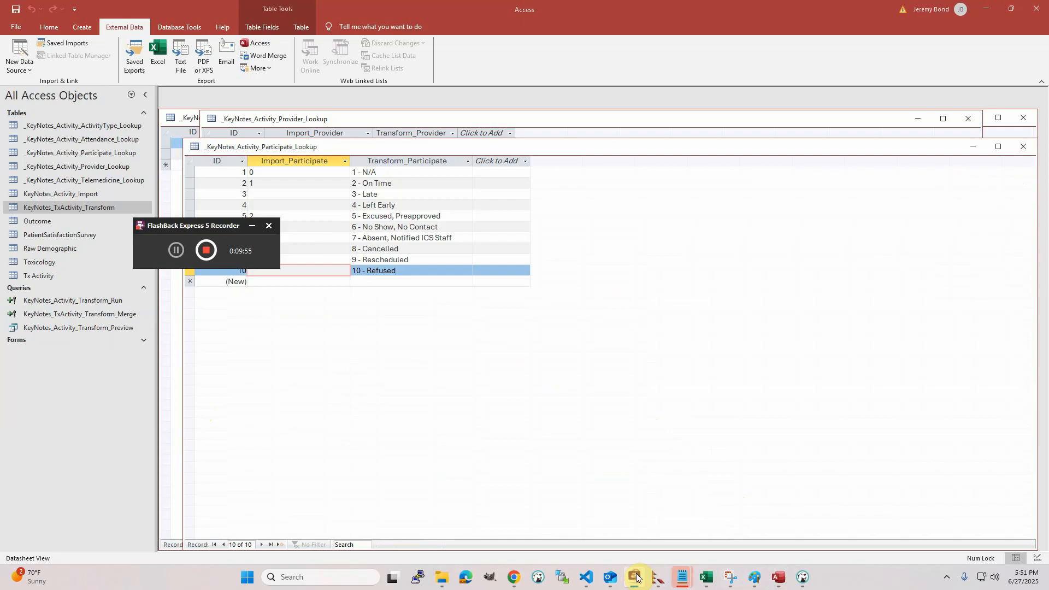